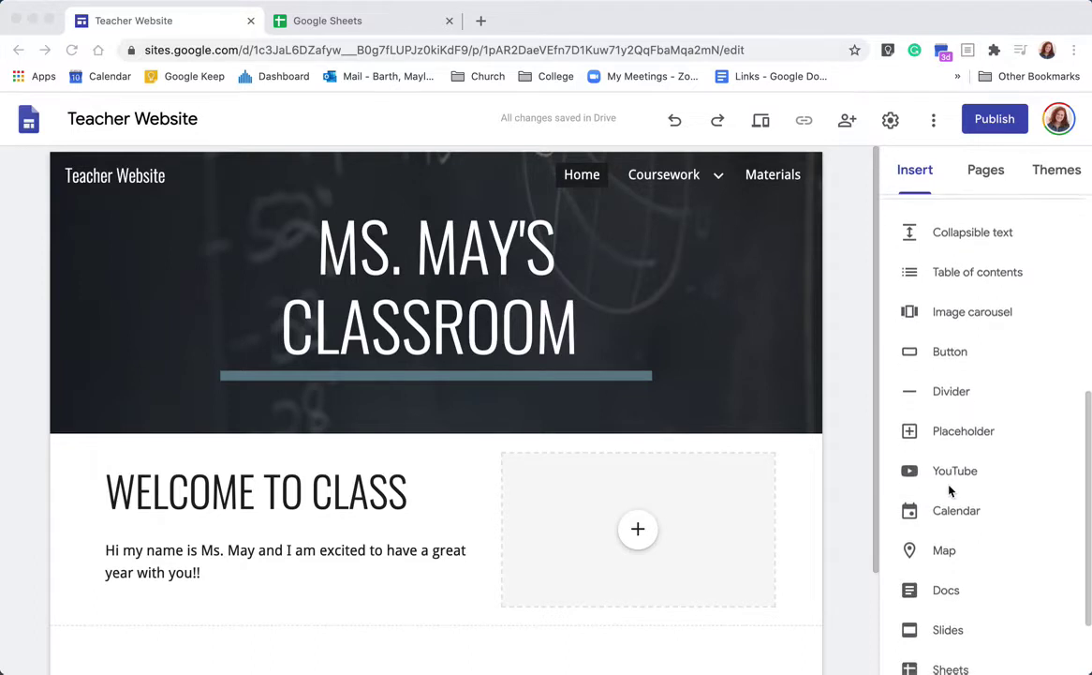
scroll(950, 487, down, 3)
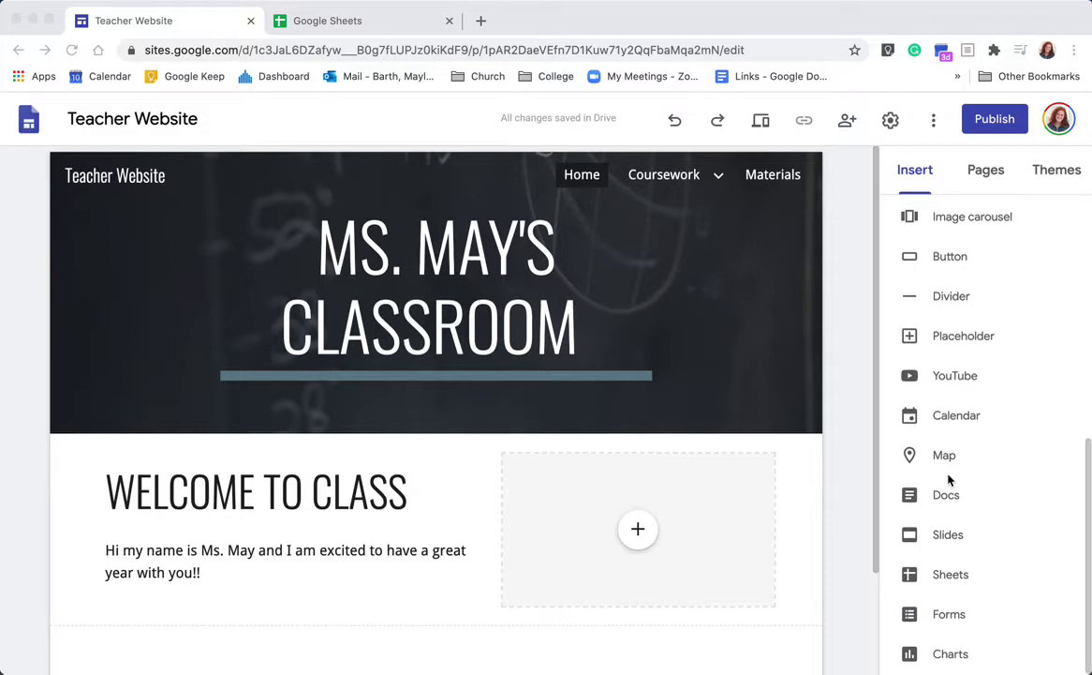
click(985, 172)
click(987, 175)
click(986, 617)
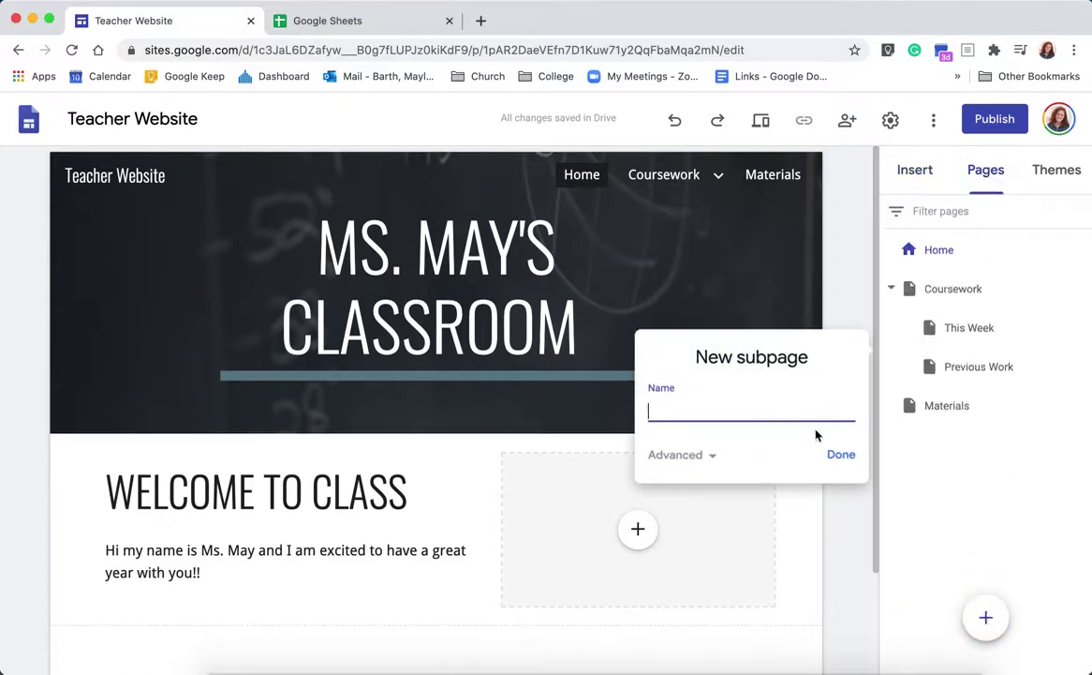
click(850, 458)
click(983, 624)
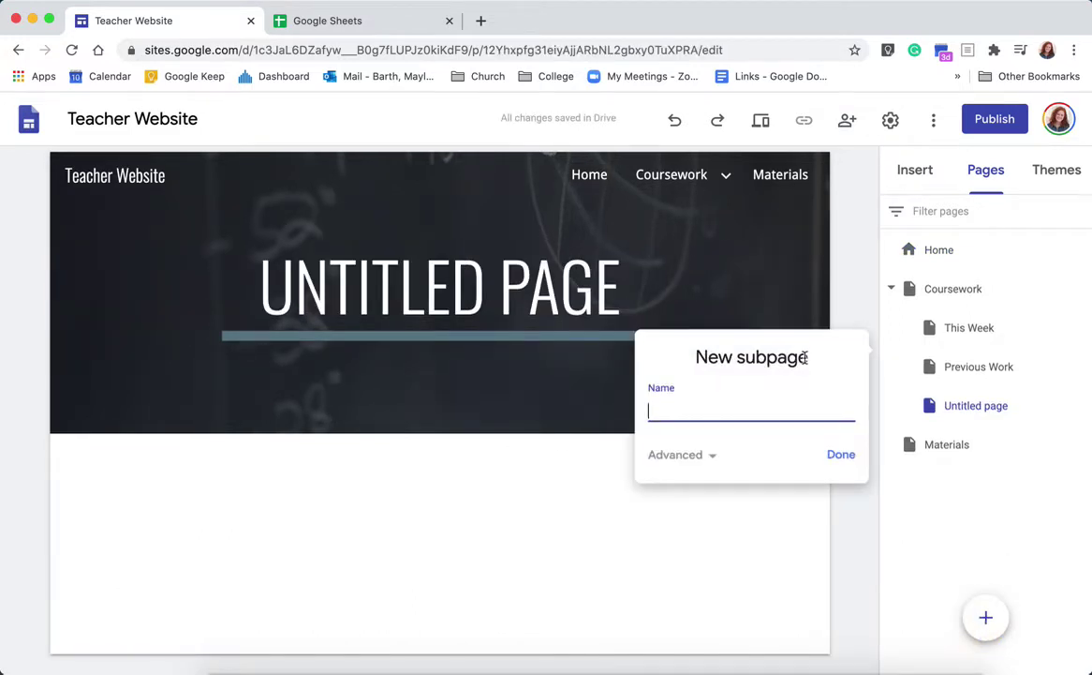
click(840, 456)
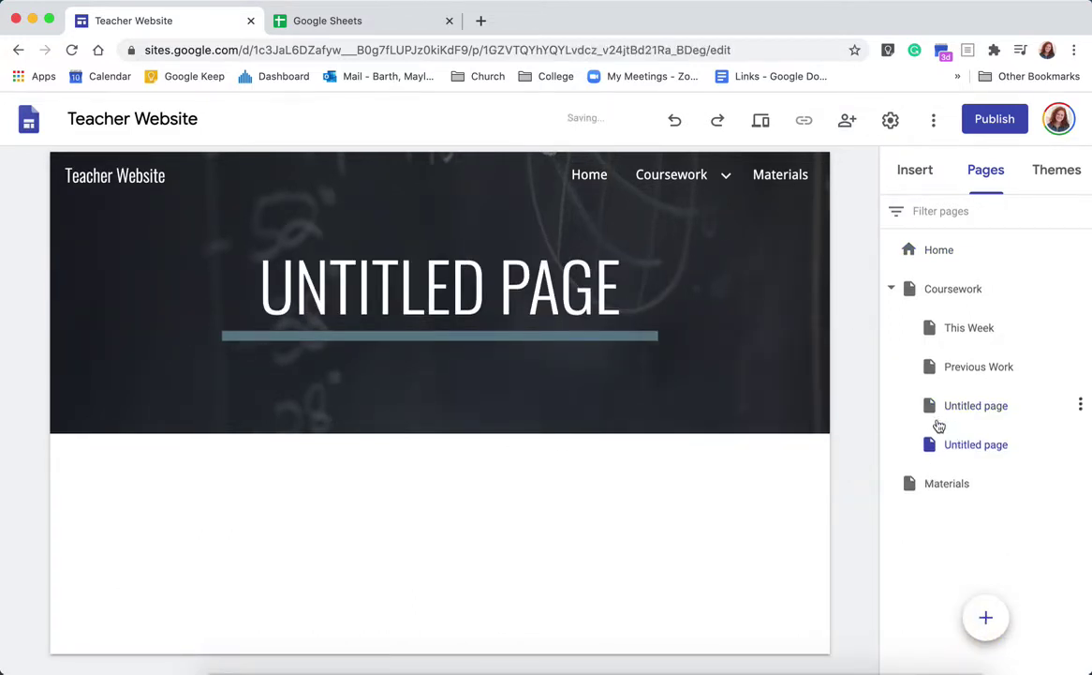
click(1077, 404)
click(966, 611)
click(1080, 404)
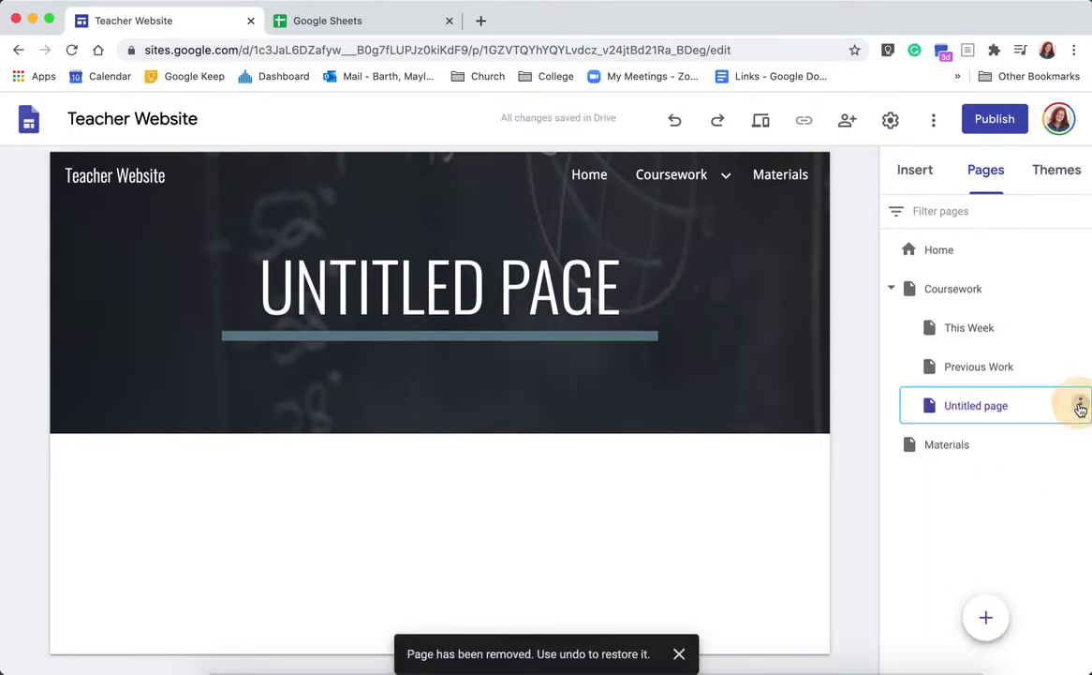
click(991, 609)
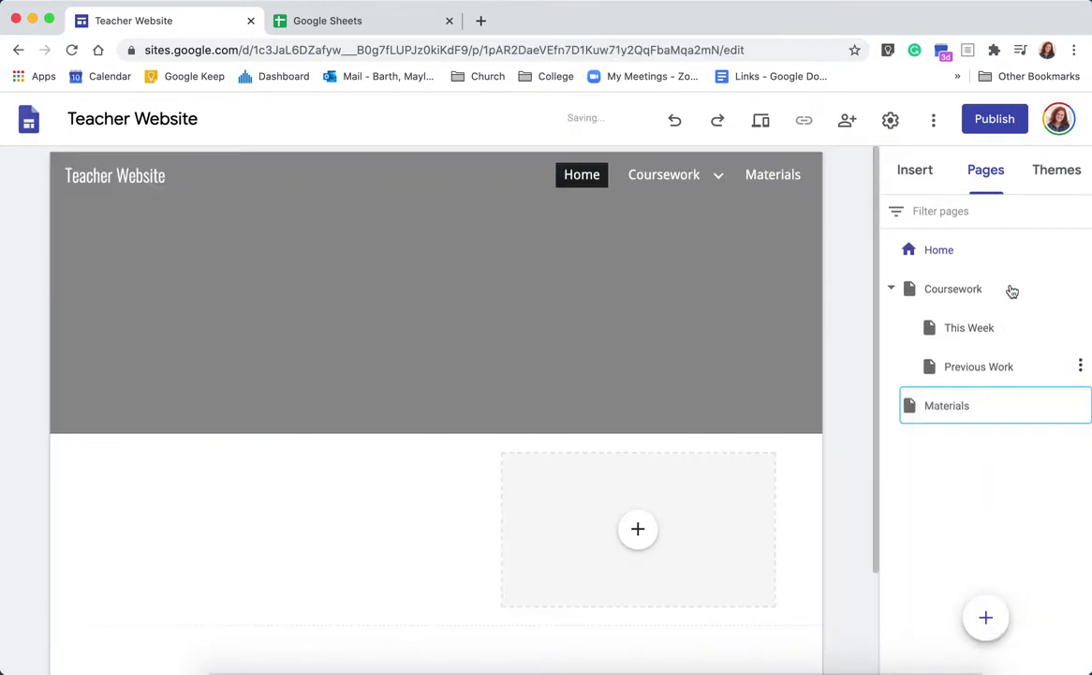
Starting from the Home page, add a new top-level page named "Contact M"
click(954, 251)
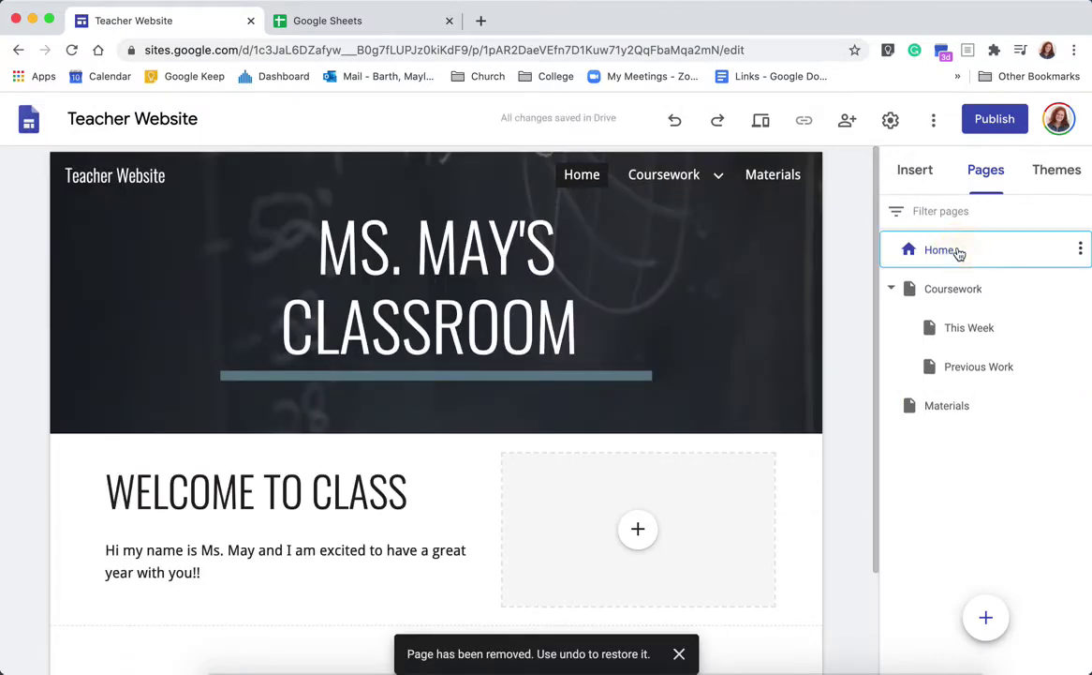
click(1081, 250)
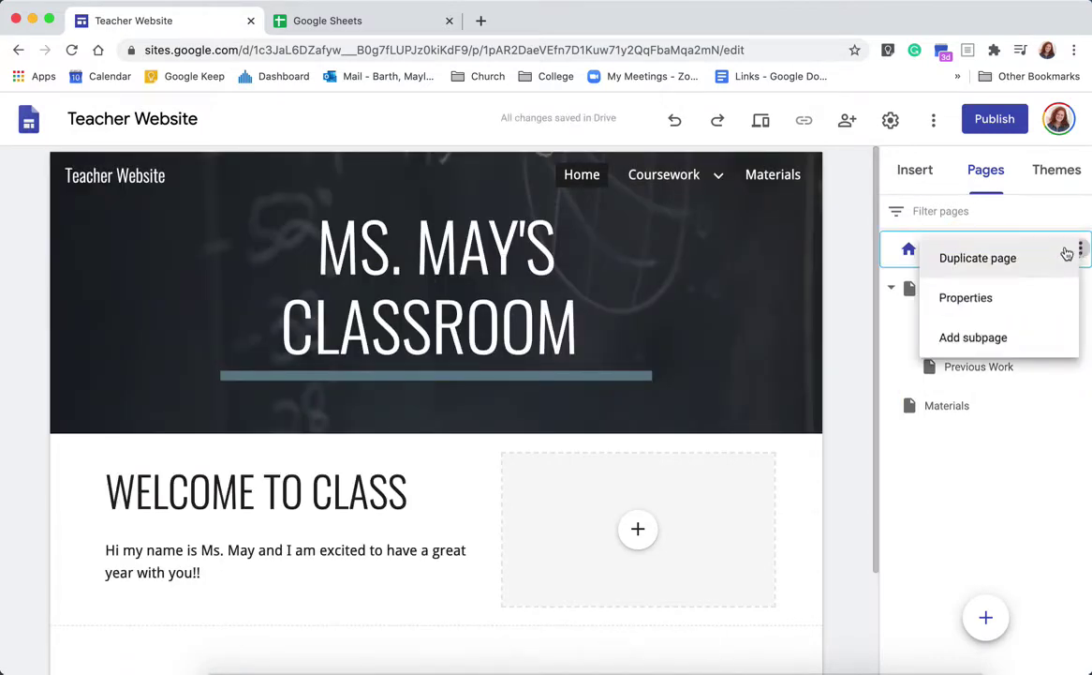
click(995, 536)
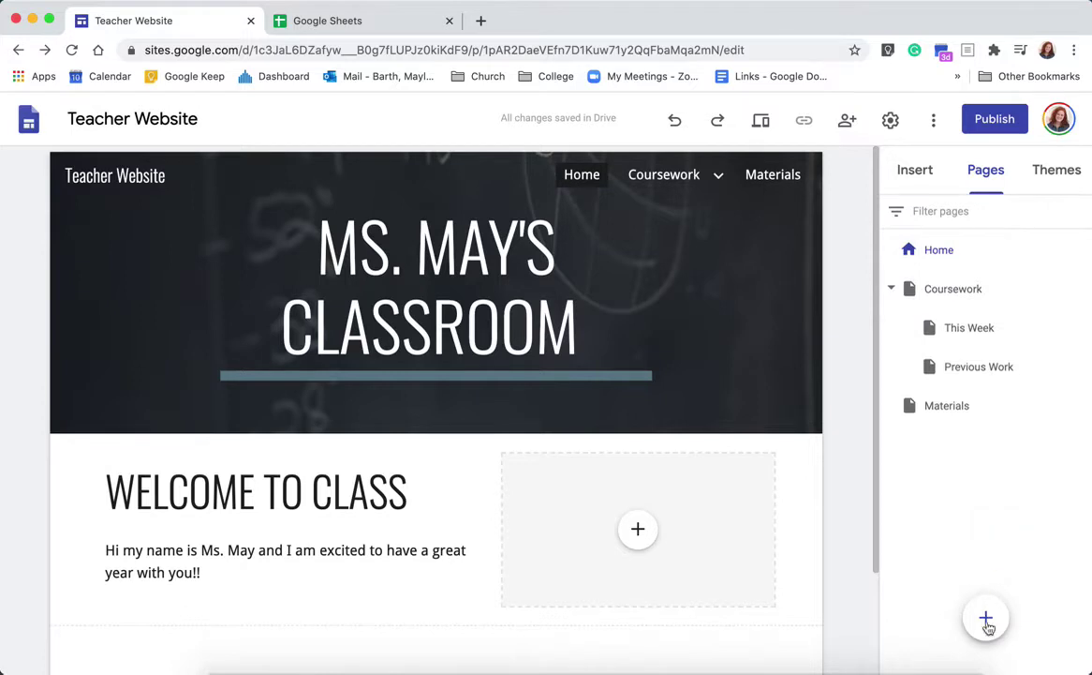
click(987, 621)
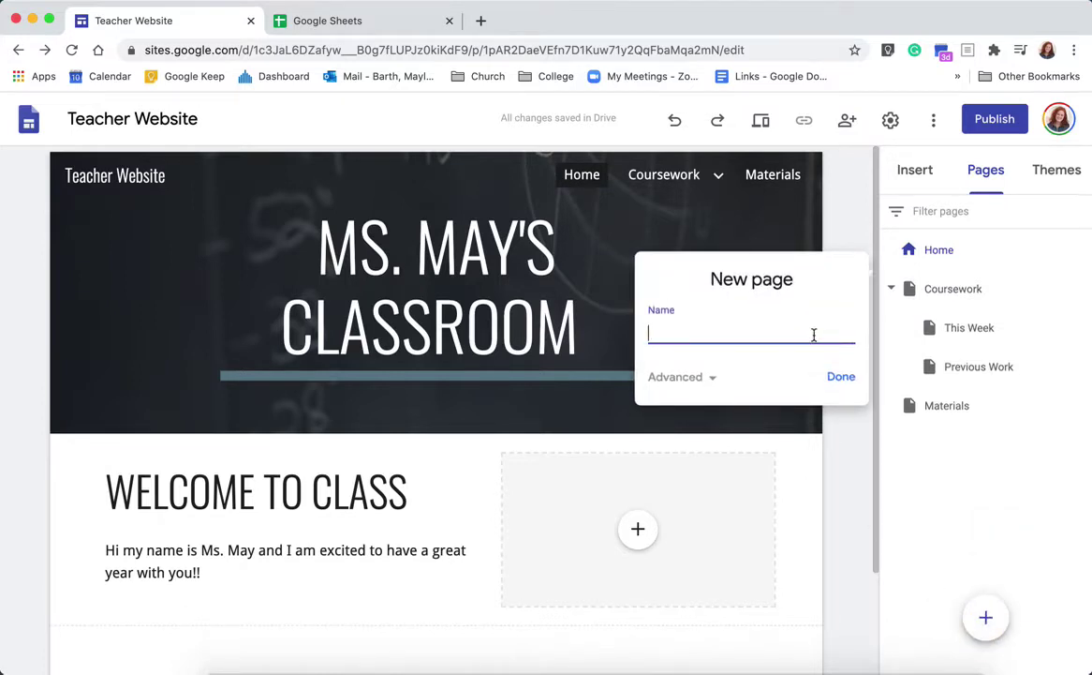
click(805, 280)
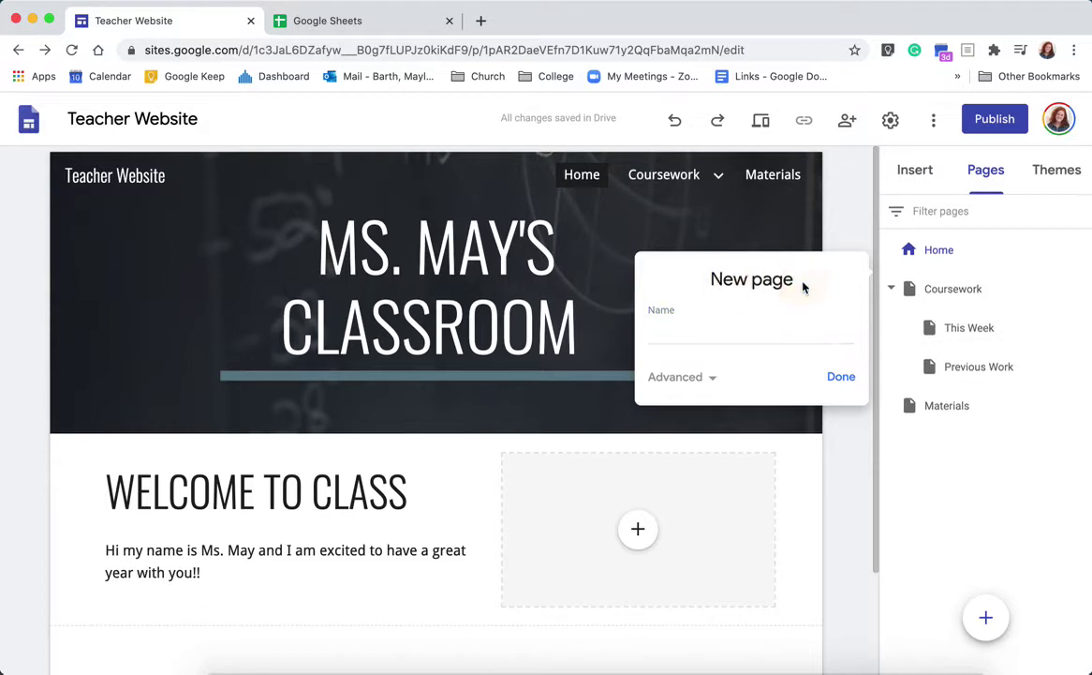
click(732, 334)
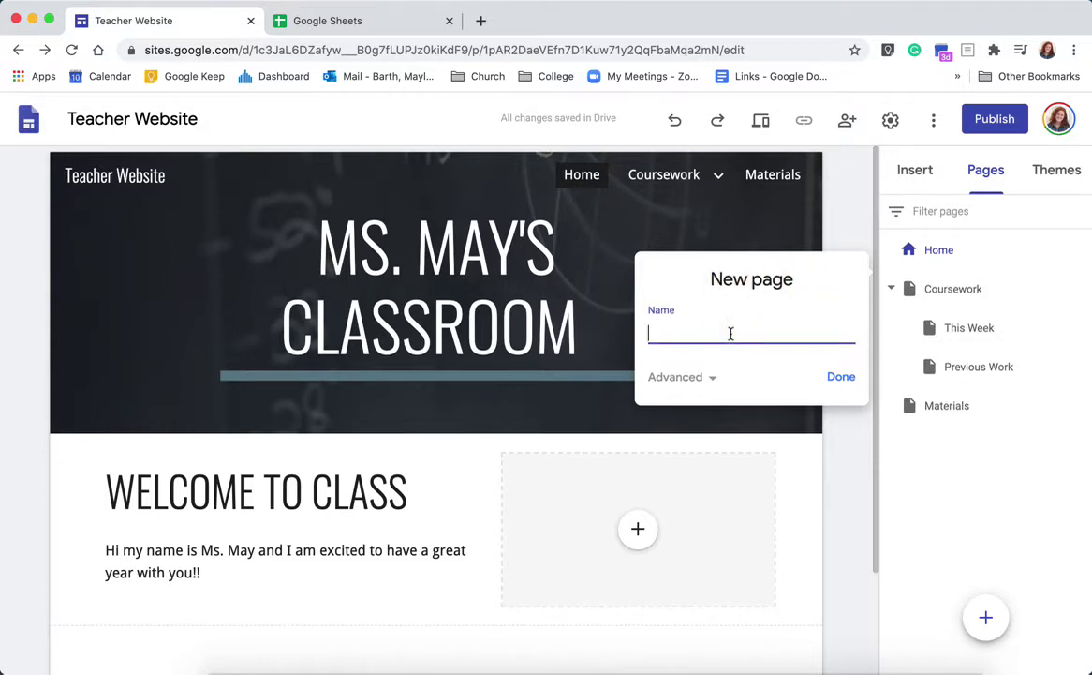
text(ContacgtME)
click(831, 378)
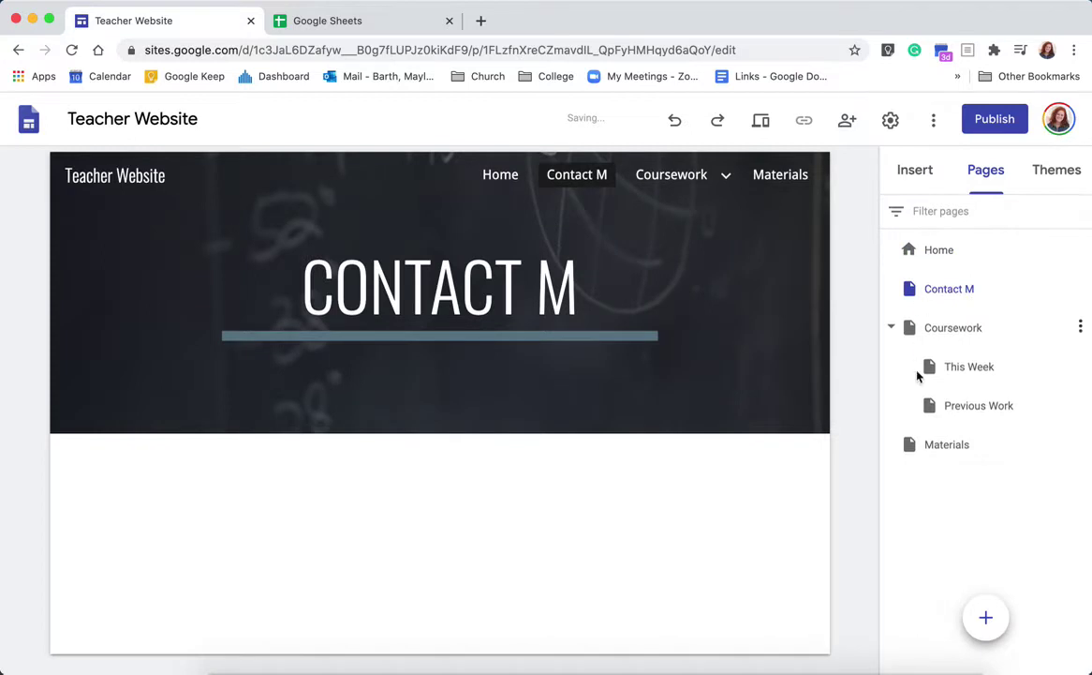
Rename the new Contact M page to "Contact Me" in its page properties
click(986, 291)
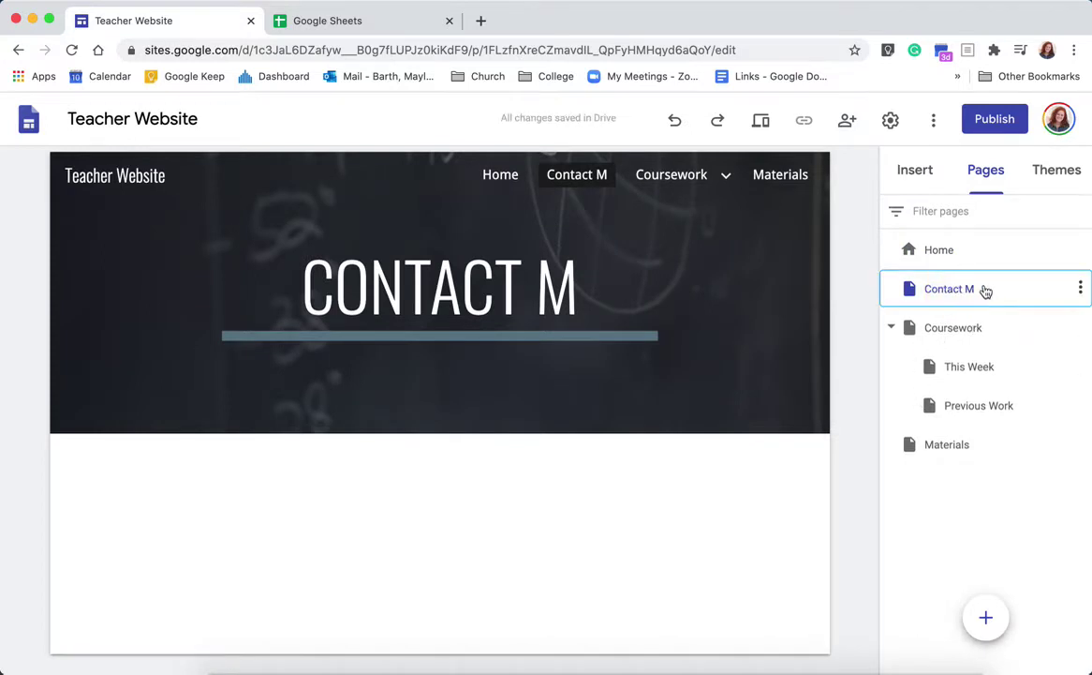
click(1081, 287)
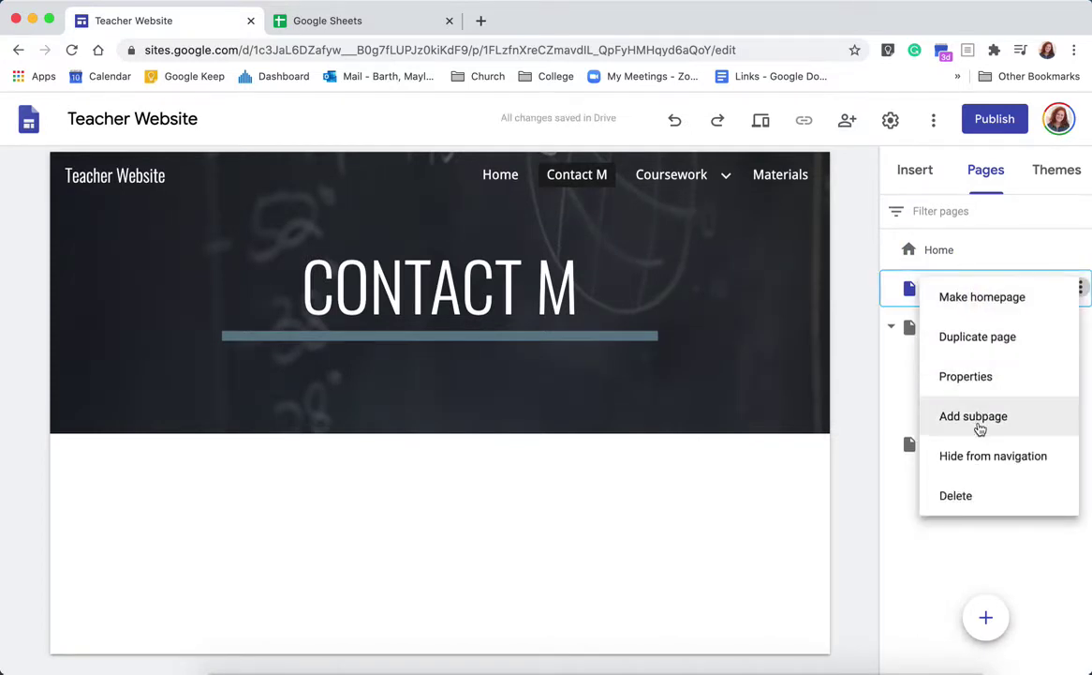
click(978, 380)
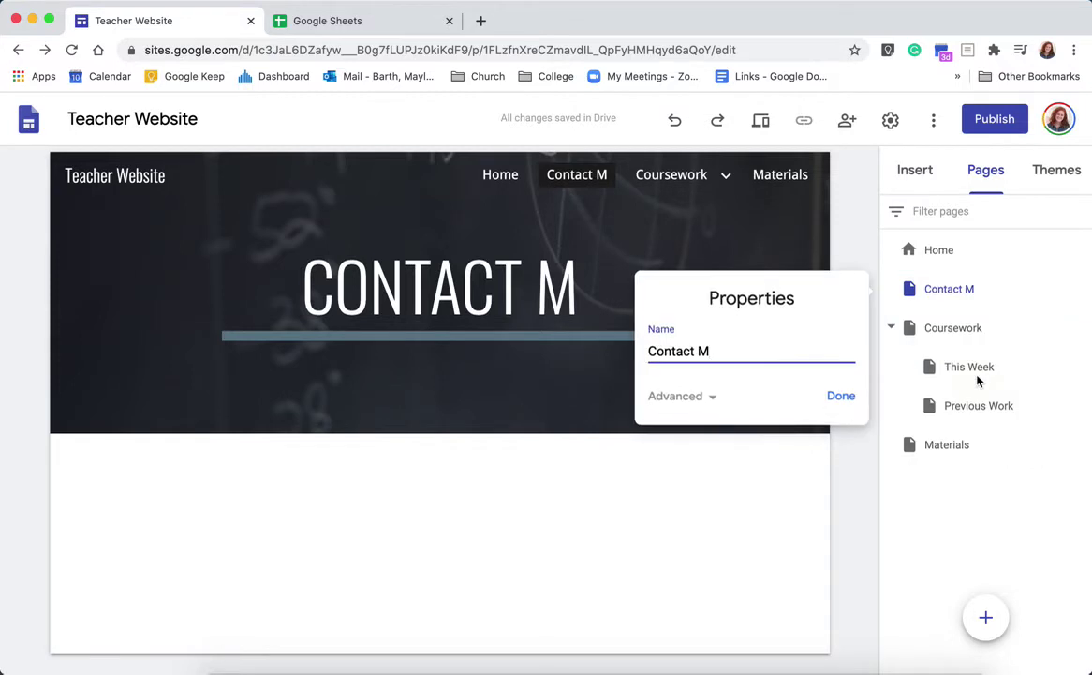
text(e)
click(838, 395)
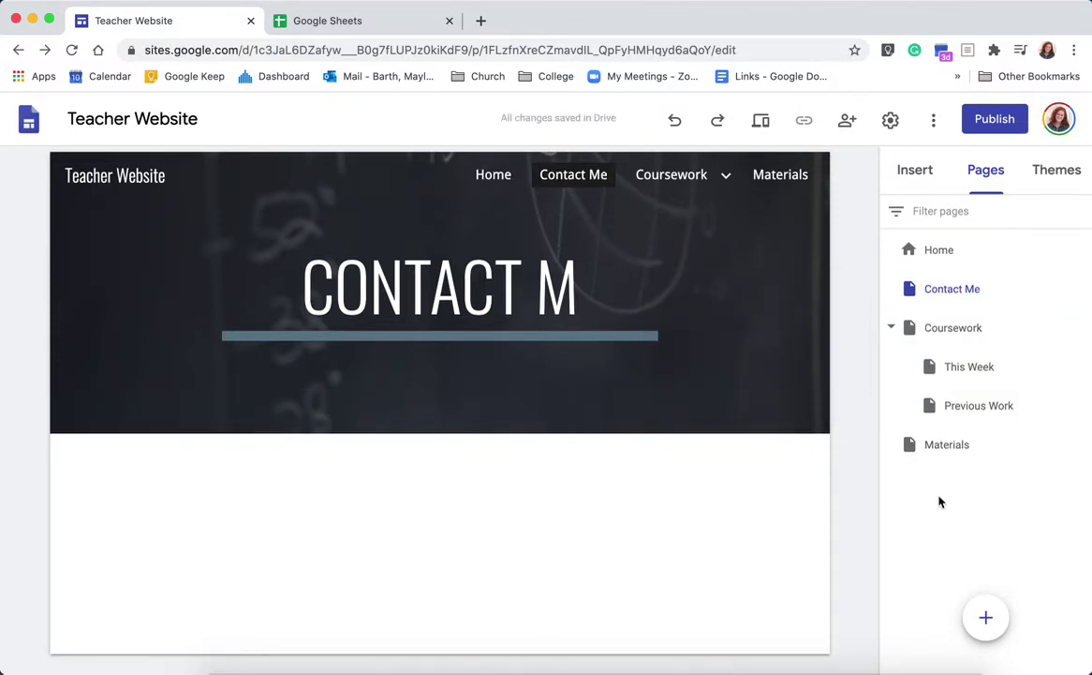
Reorder the site's pages so Materials follows Home and Contact Me is the last top-level page
drag(951, 291, 958, 450)
click(914, 455)
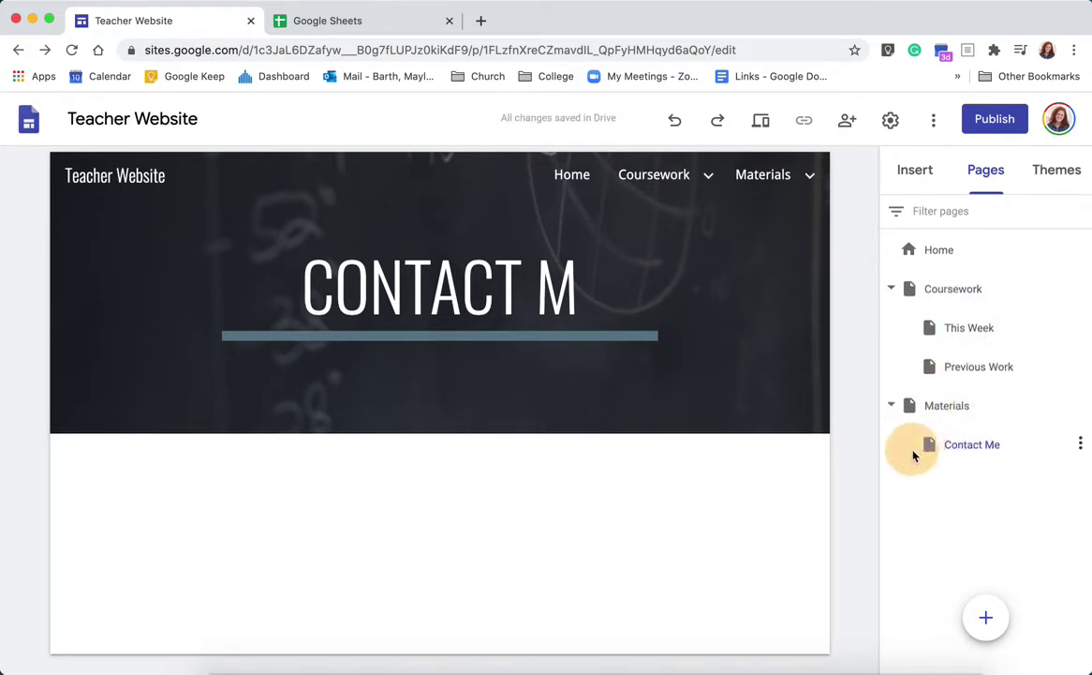
mouse_move(889, 444)
mouse_down()
mouse_move(937, 480)
mouse_move(906, 513)
mouse_move(902, 463)
mouse_up()
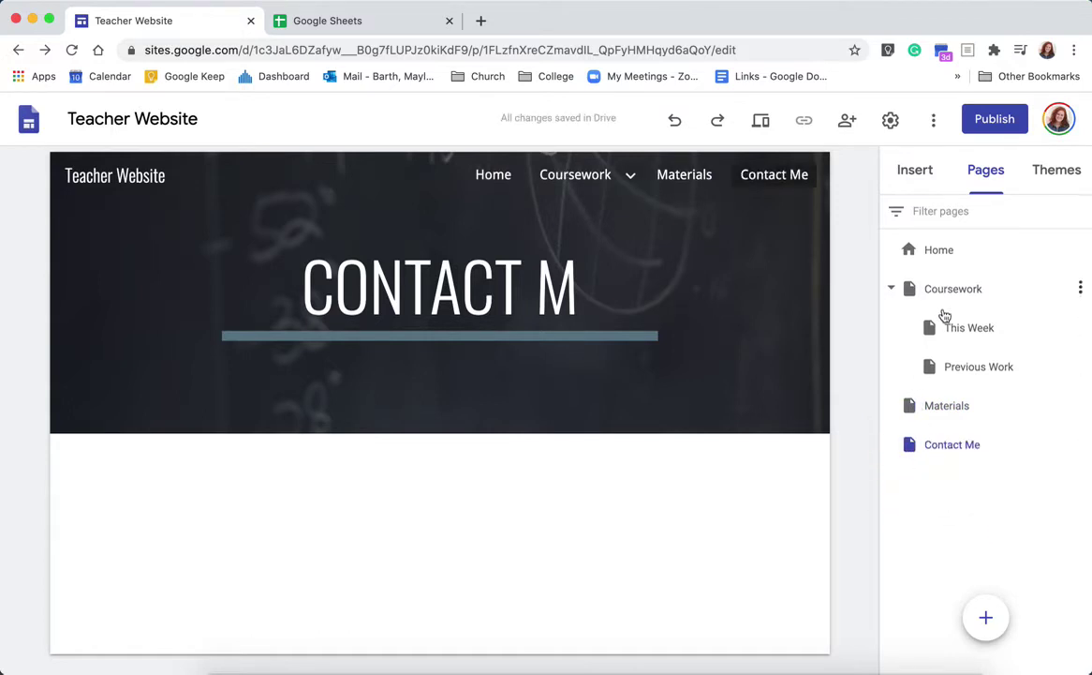
drag(937, 401, 947, 277)
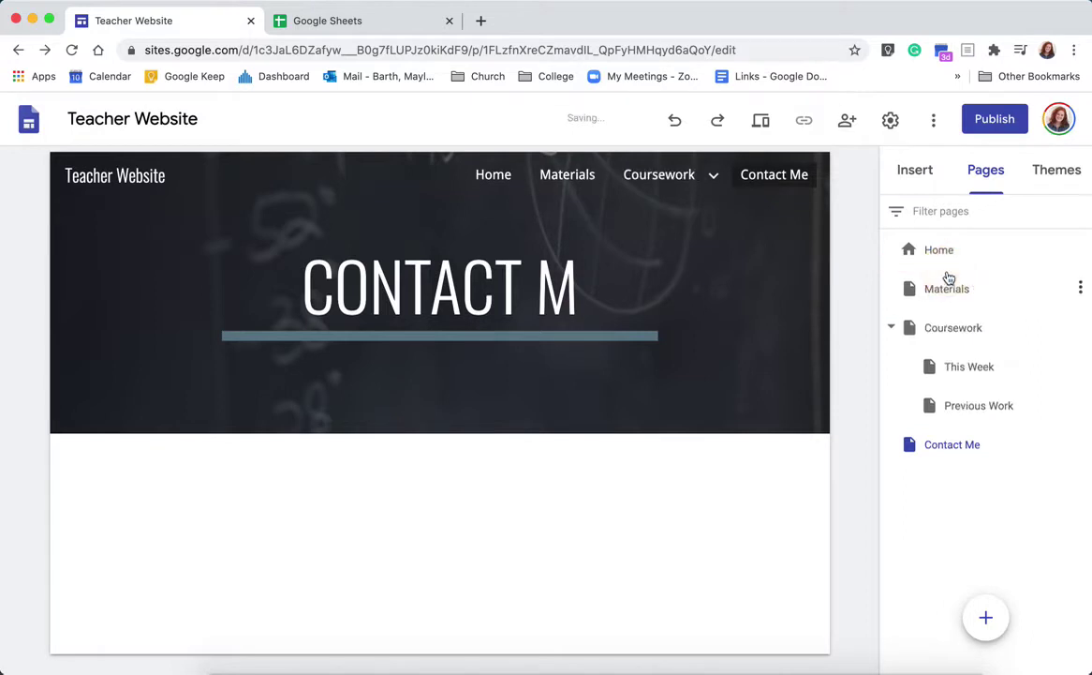
mouse_move(653, 167)
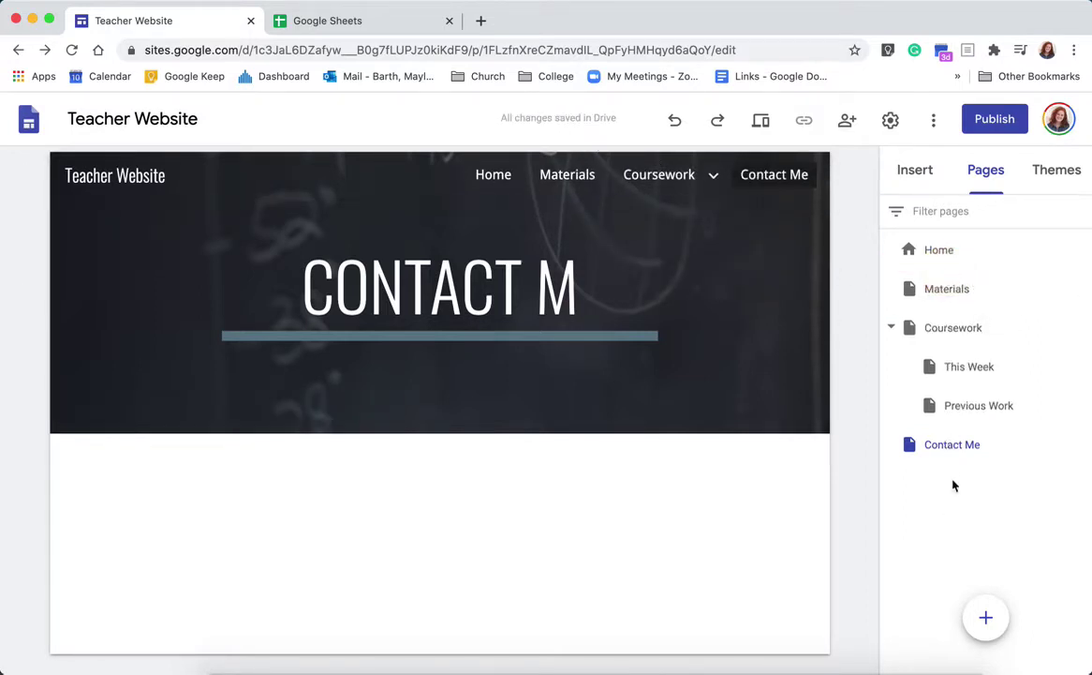
click(966, 522)
Insert a text box on the Contact Me page with the first line "Room Number: 104"
click(929, 170)
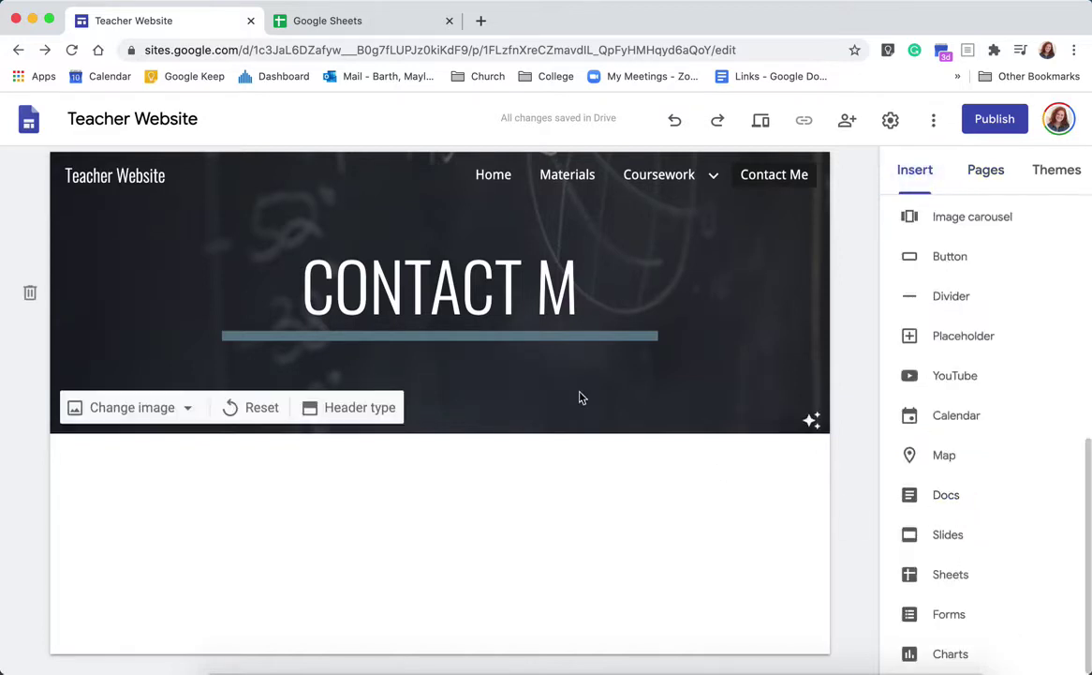
scroll(944, 263, up, 2)
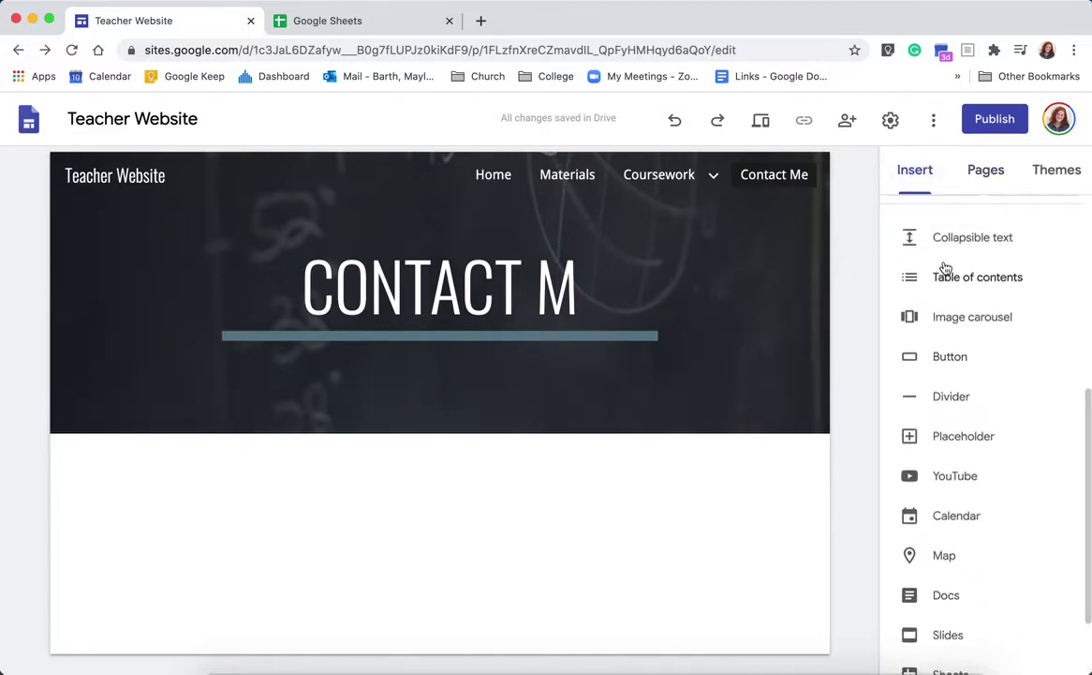
scroll(944, 269, up, 4)
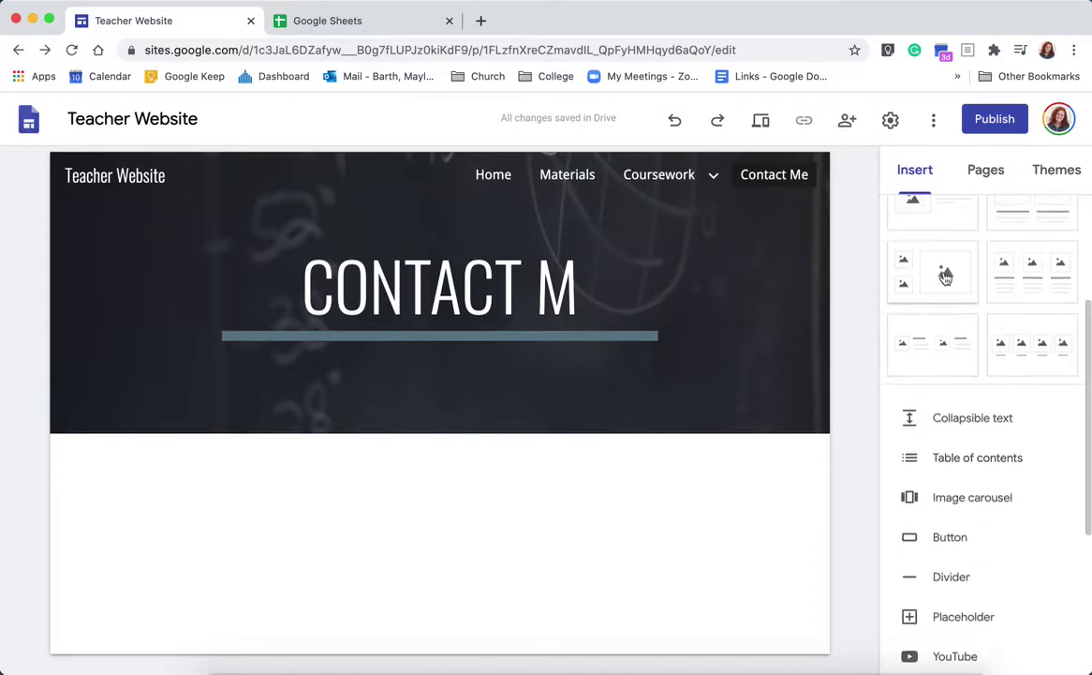
scroll(943, 315, up, 4)
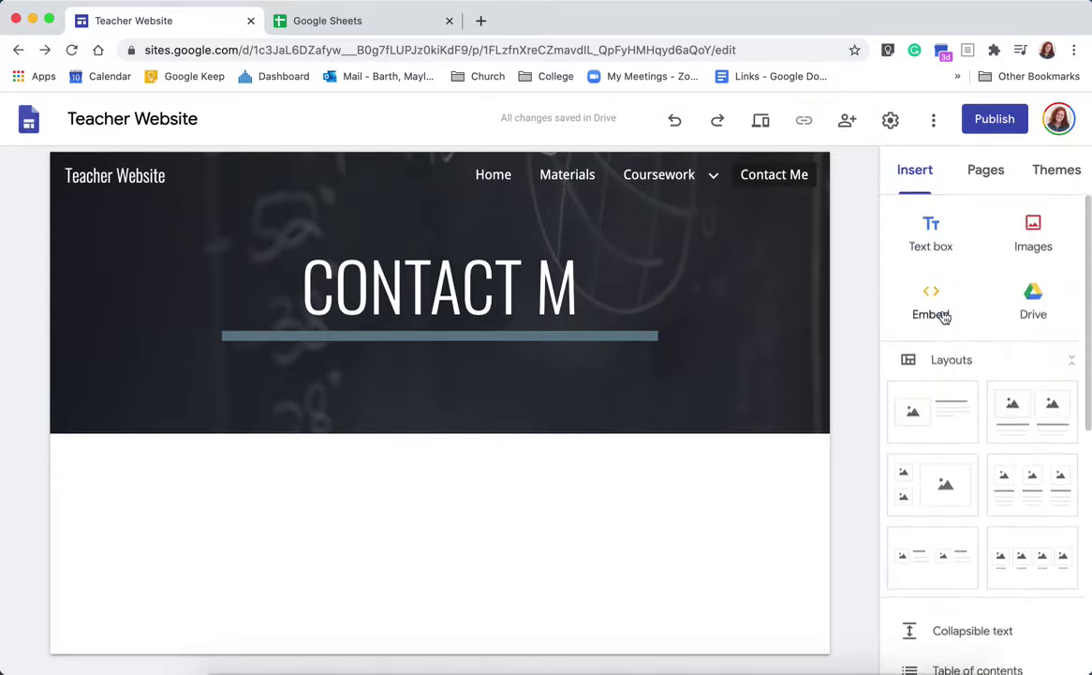
click(932, 230)
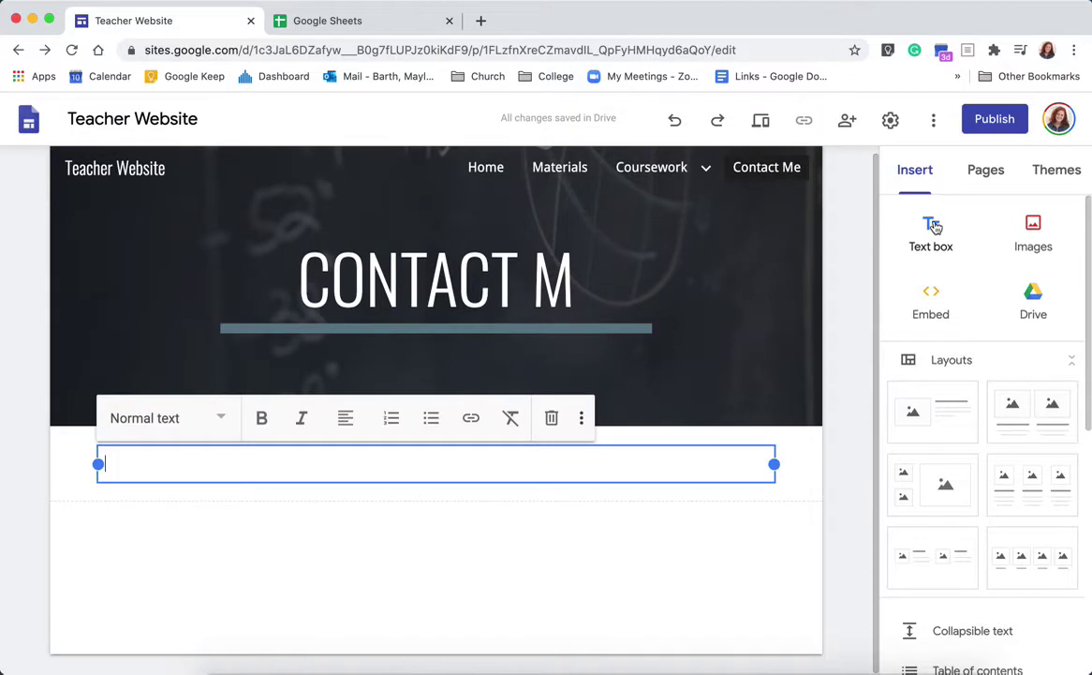
text(Room )
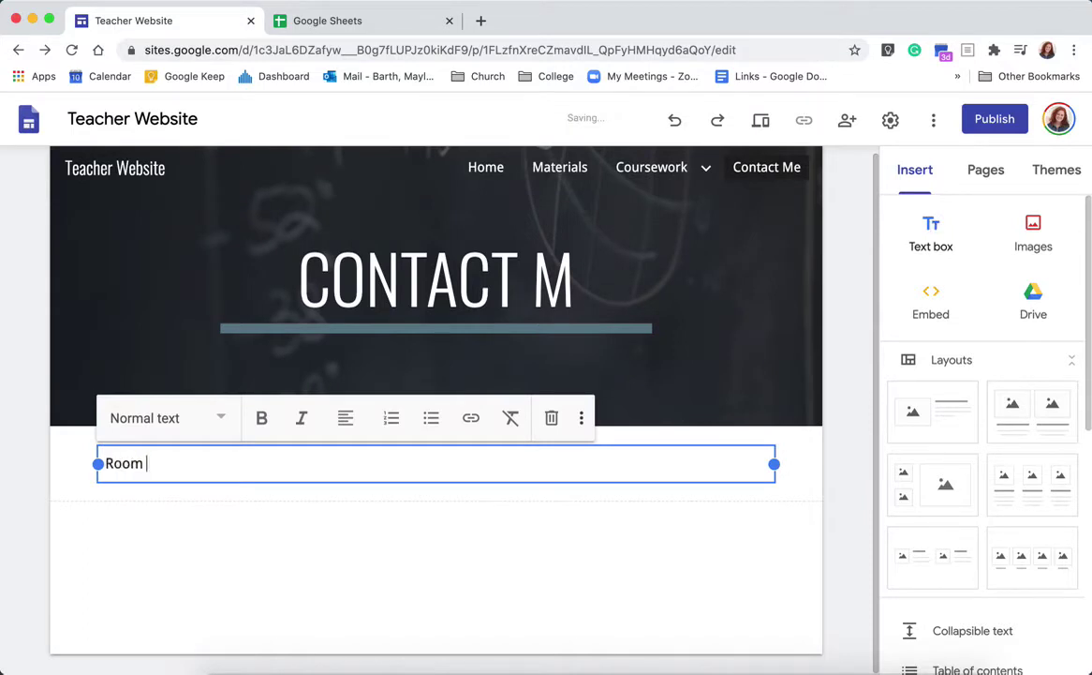
text(Number )
text( 104)
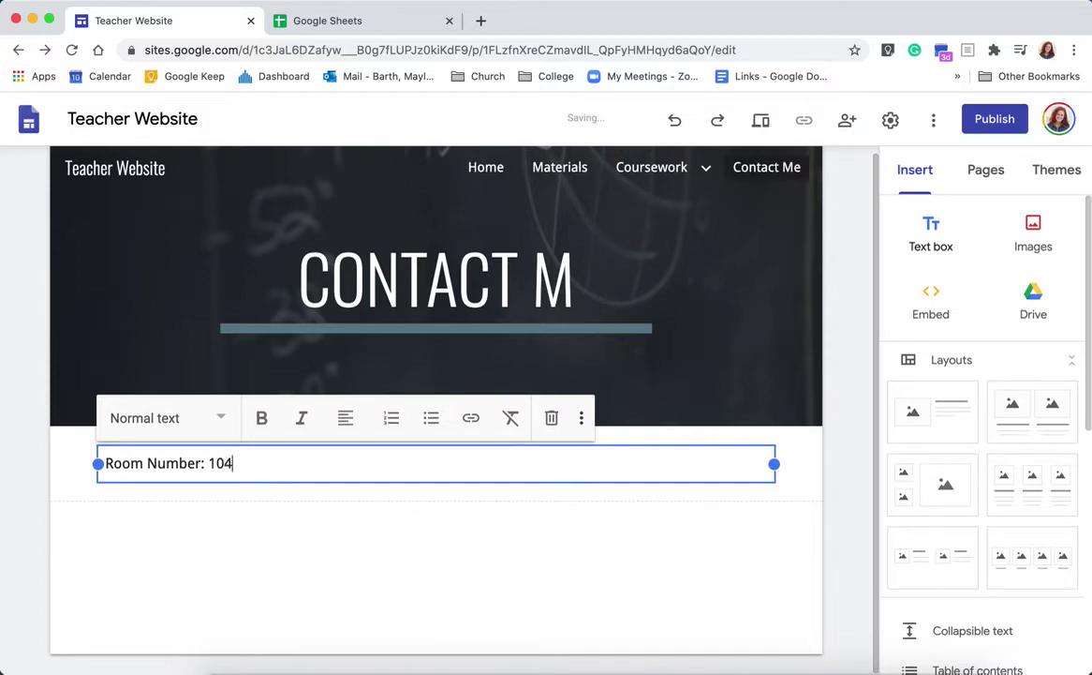
key(Return)
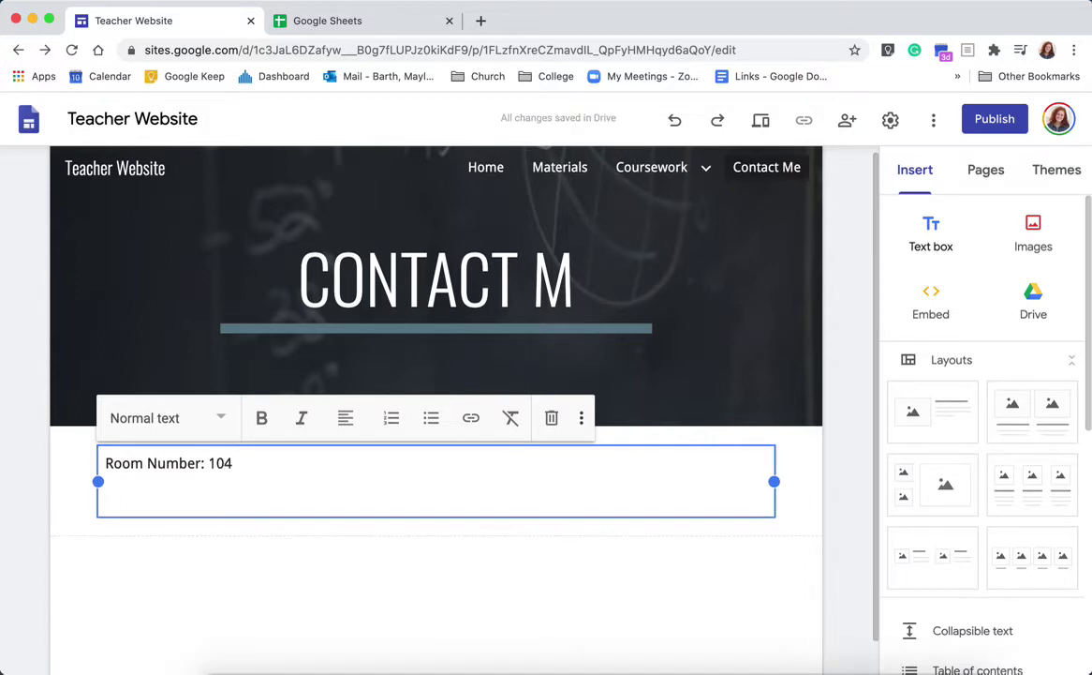
Add the text box lines "School Phone Number xxx-xxx-xxxx" and "Office Number xxx-xxx-xxxx"
text(School Phone Number xxx-x)
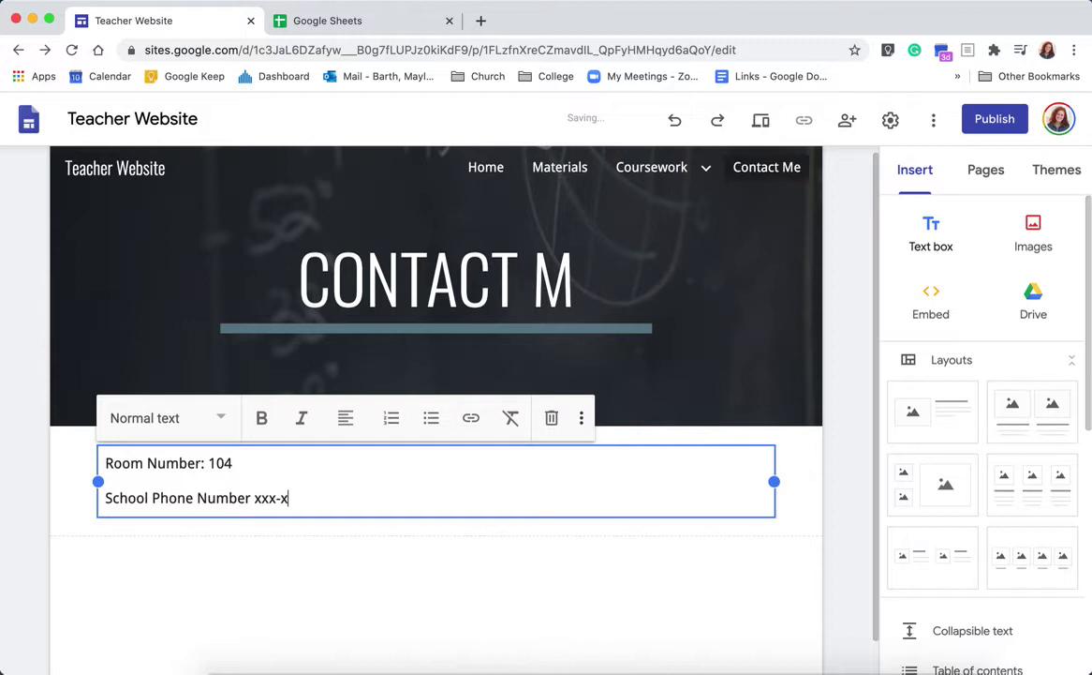
text(xx-xxxx)
key(Return)
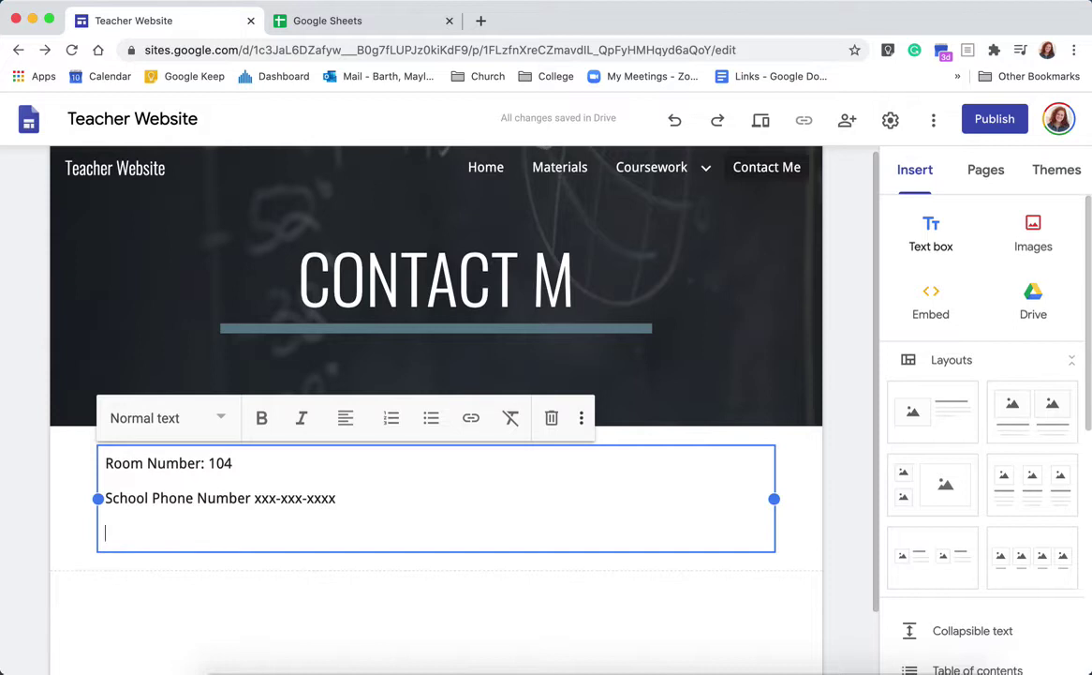
text(Office Number )
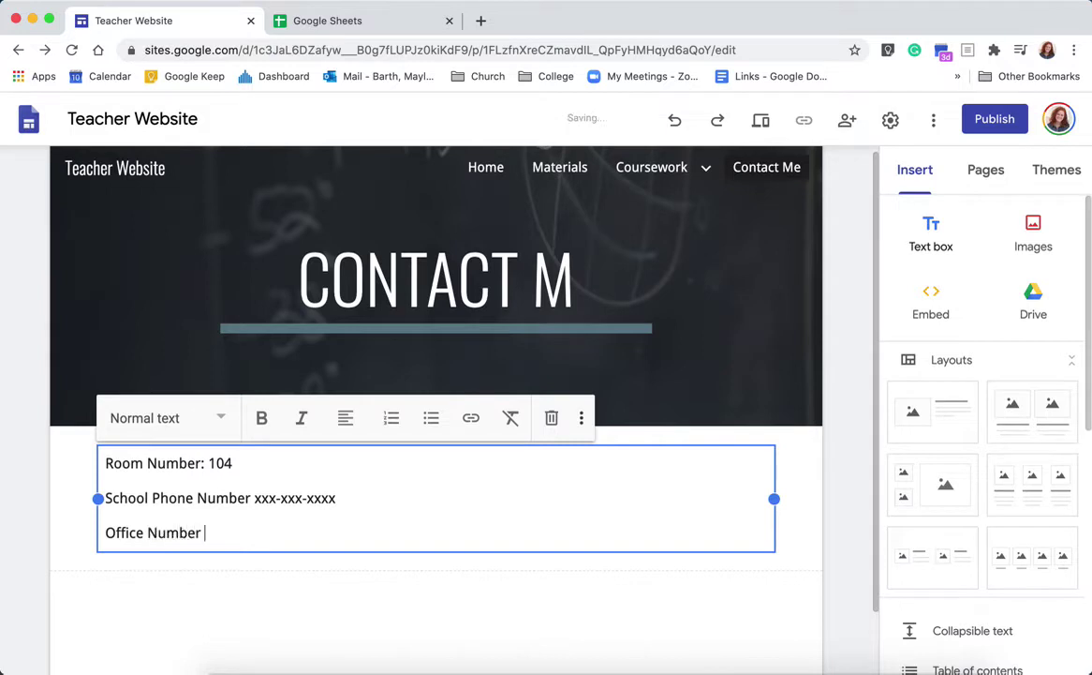
text(xxx-xxx-xxx)
key(Return)
key(BackSpace)
text(xx)
key(Return)
Add a "School Email" line with a placeholder e-mail address made of x's and ending in .com
text(School email)
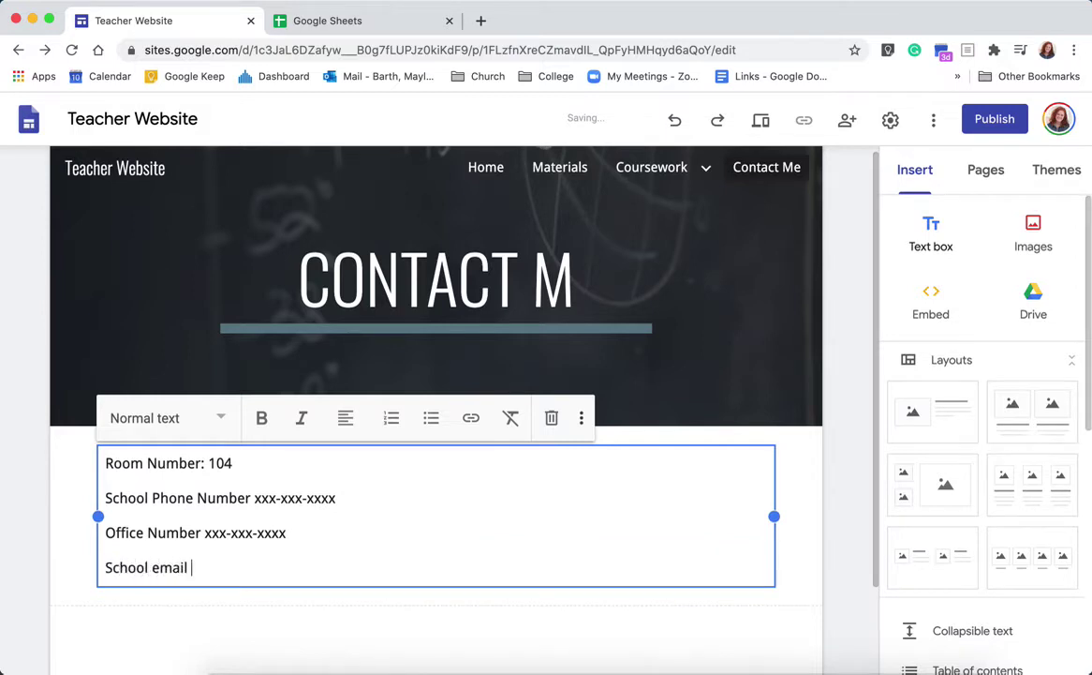
key(BackSpace)
key(BackSpace)
key(BackSpace)
key(BackSpace)
text(am)
key(BackSpace)
key(BackSpace)
text(mail )
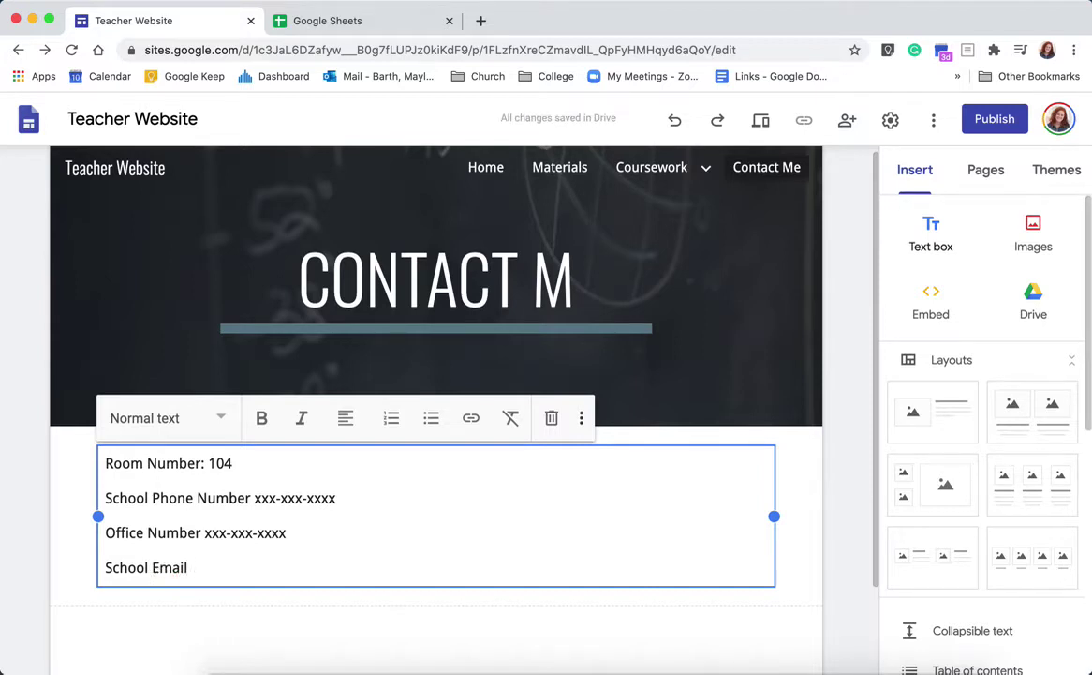
text(==)
text(xxxx@xx)
text(xxxxx)
text(xx.com)
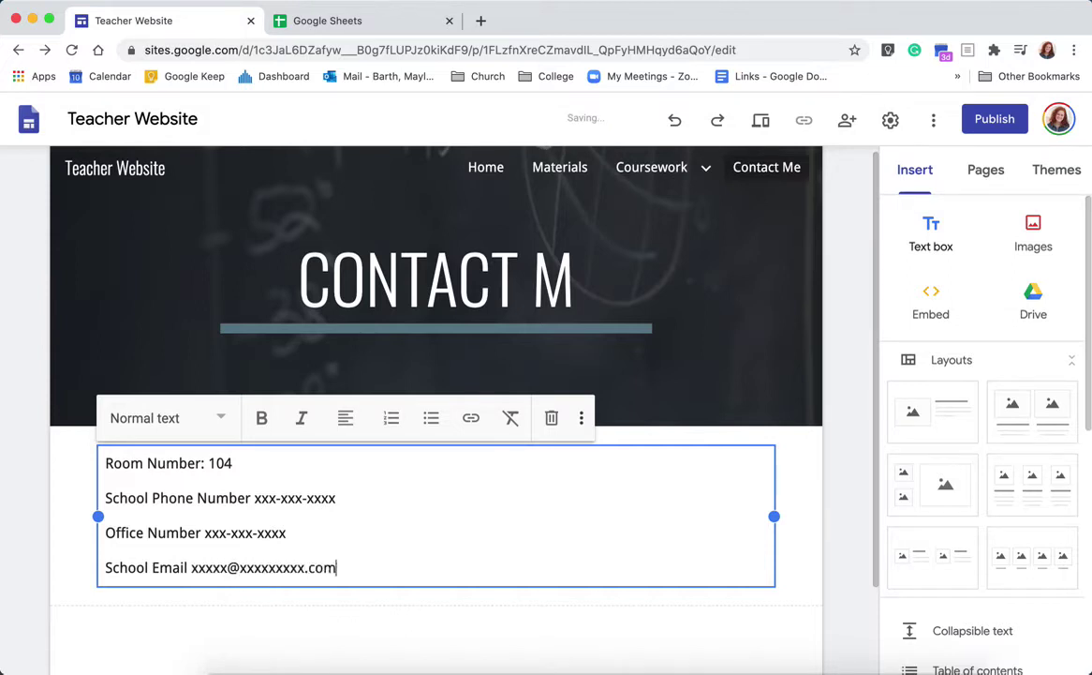
Turn the school email placeholder into a mail link, check the link, and remove the empty line below it
key(Return)
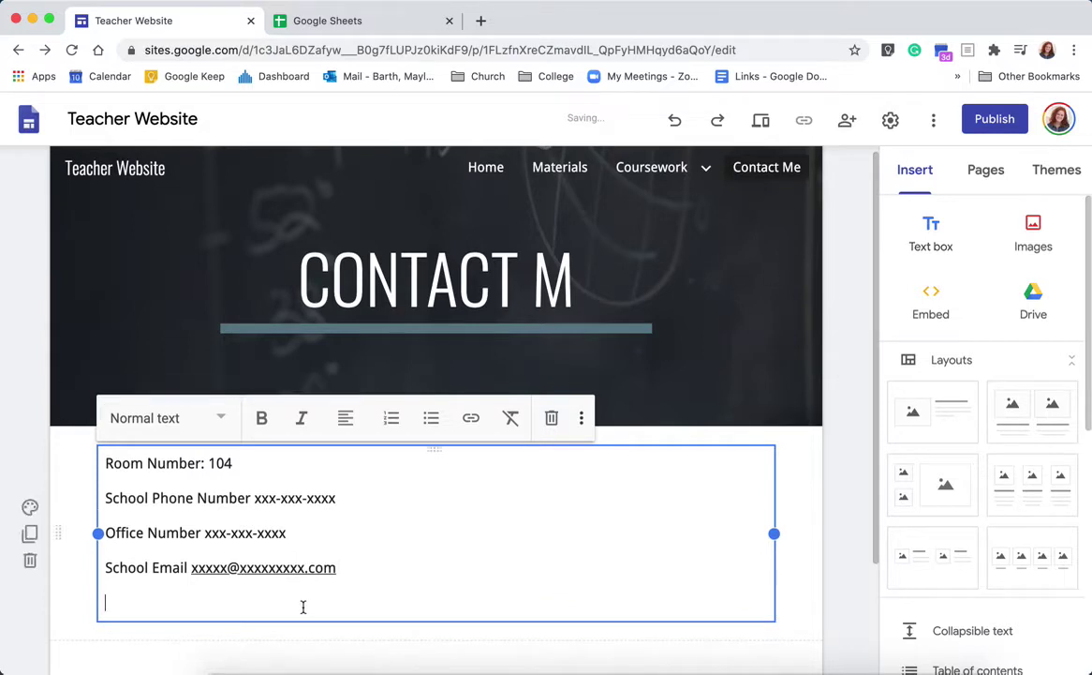
click(298, 567)
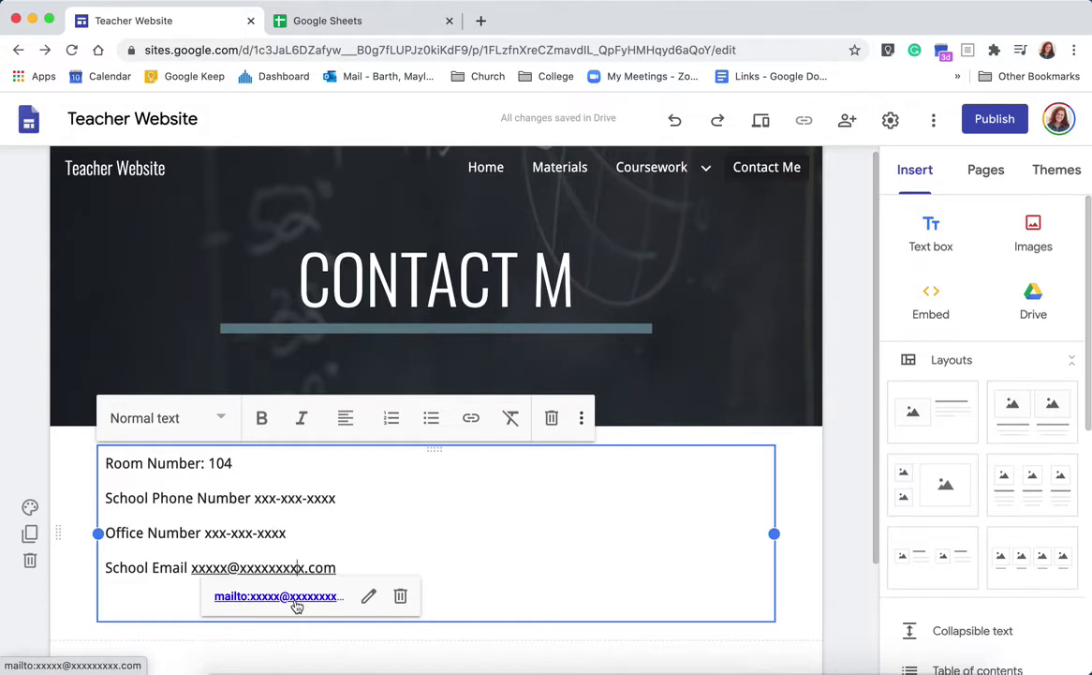
click(385, 527)
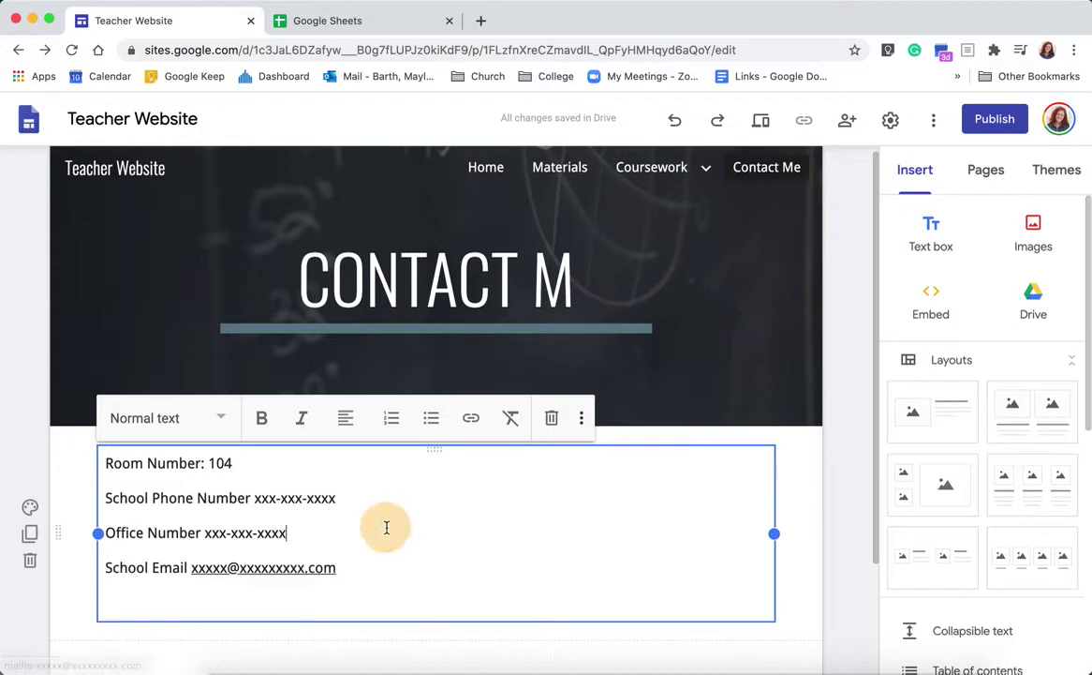
click(219, 595)
key(BackSpace)
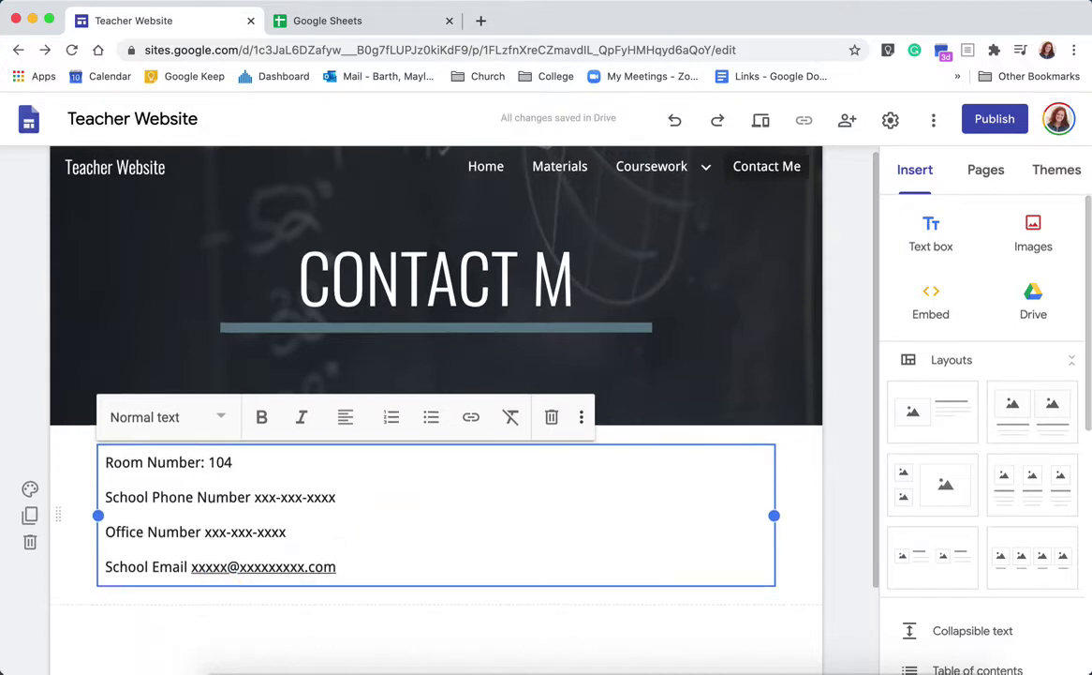
scroll(242, 516, down, 2)
click(248, 506)
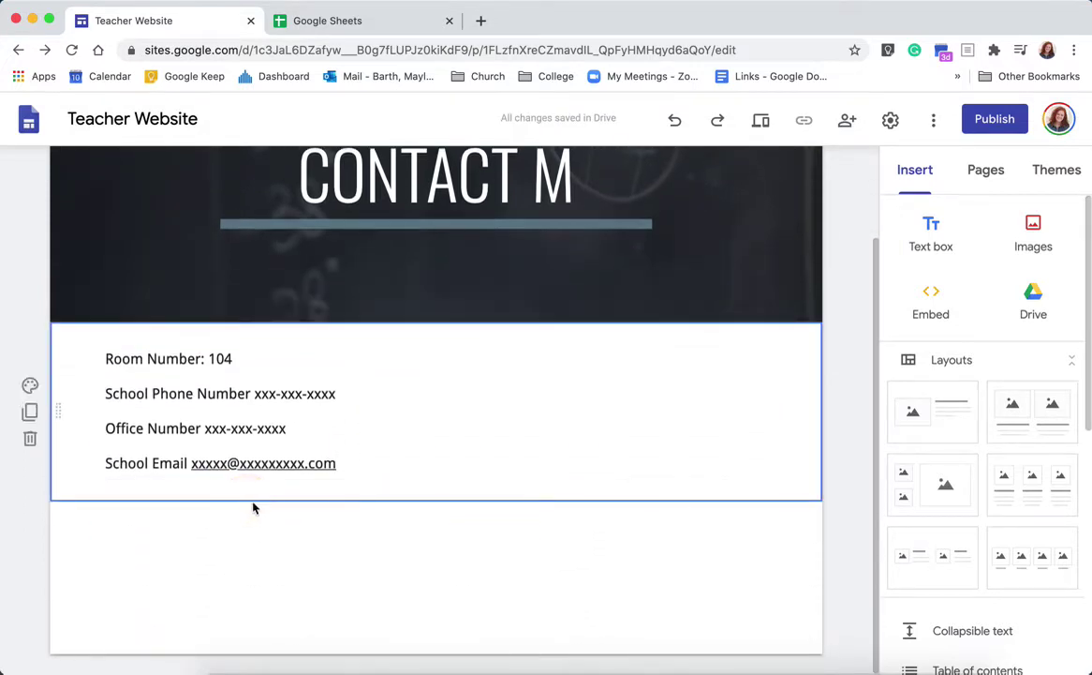
Open Google Forms at forms.google.com in a new browser tab
click(480, 20)
text(form)
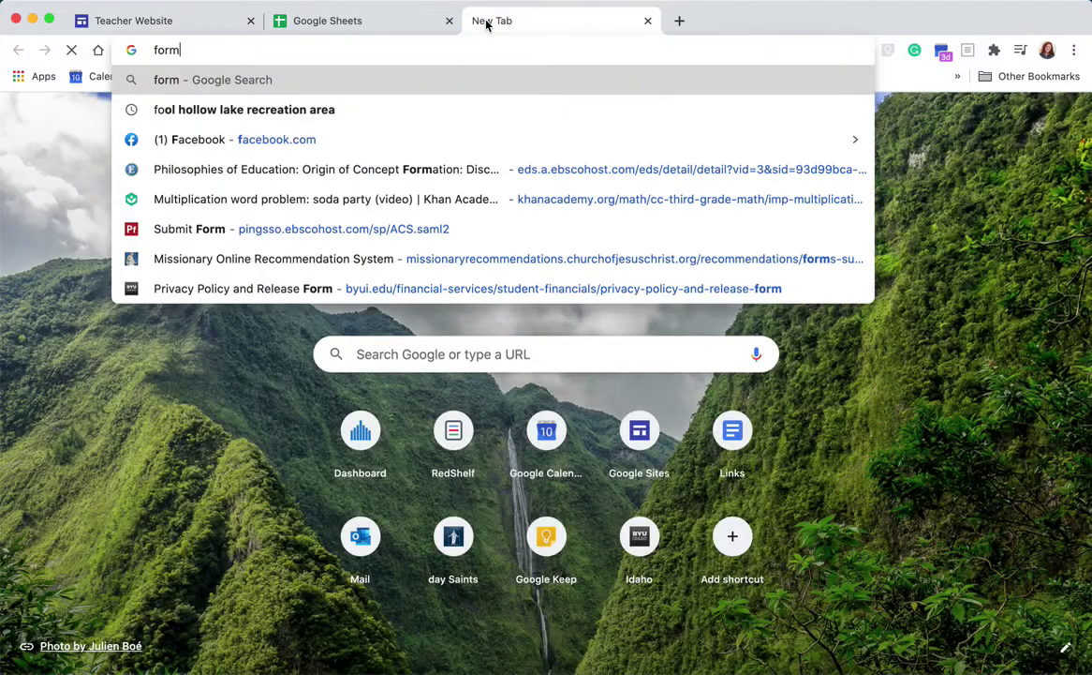
text(.google.com)
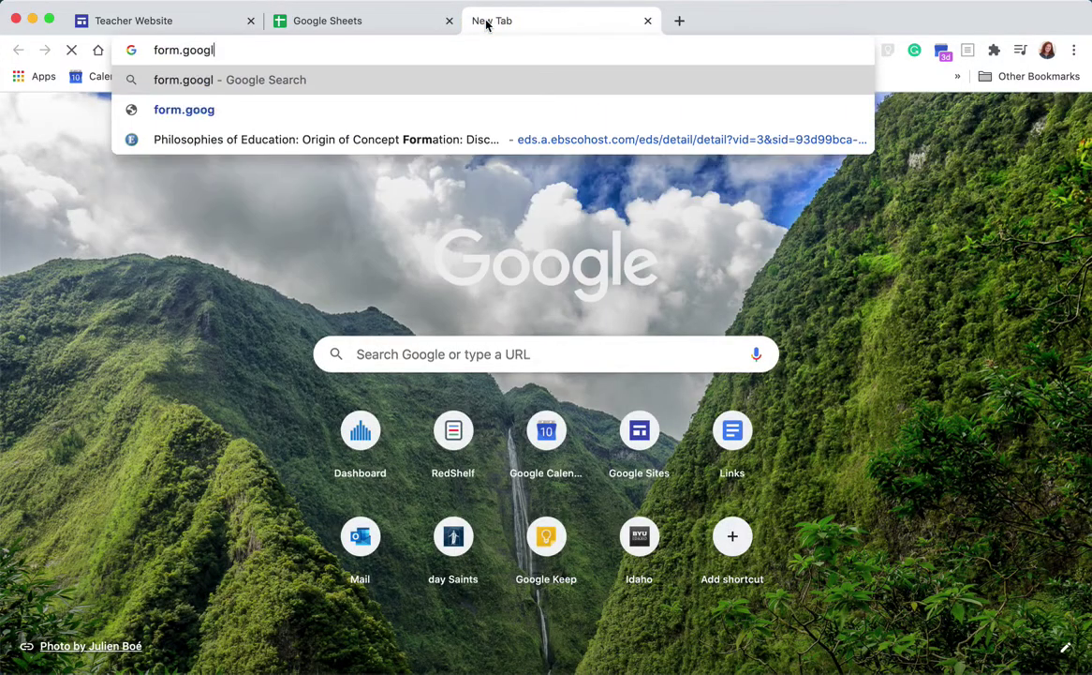
key(Return)
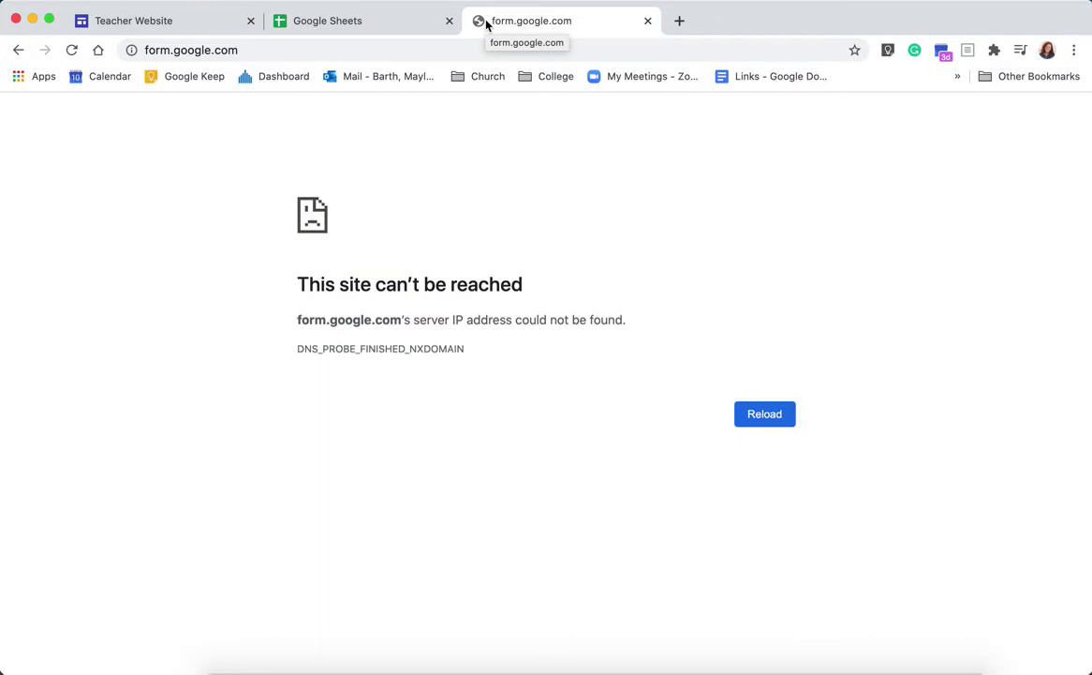
click(154, 49)
click(170, 51)
text(s)
key(Return)
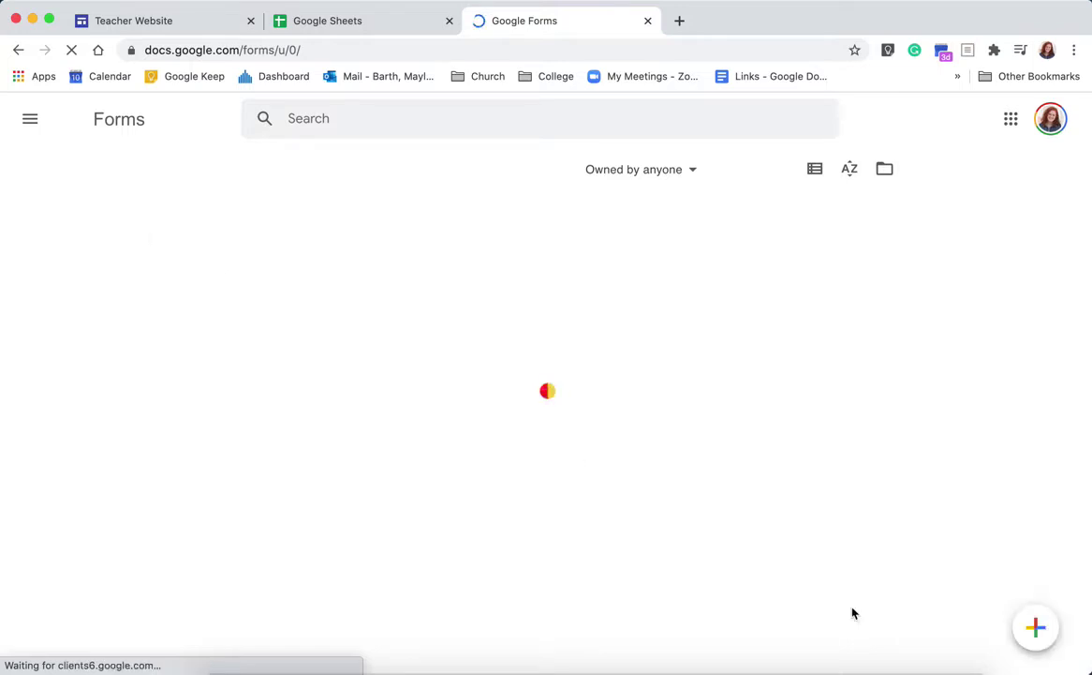
Create a blank form and title it "Contact Me"
click(1035, 629)
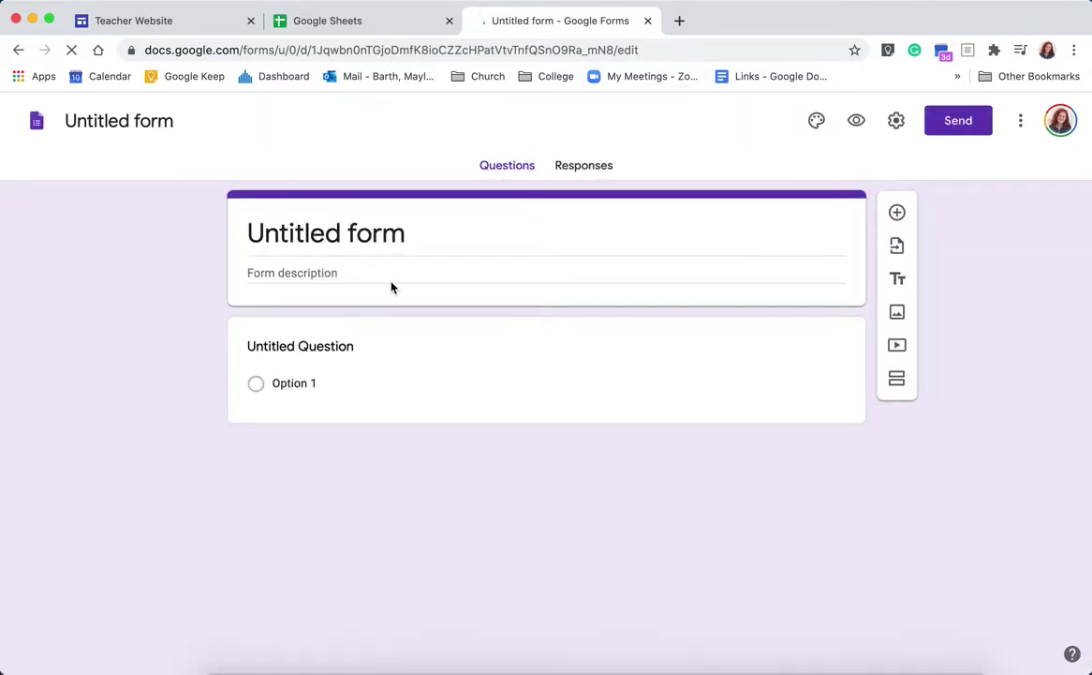
click(423, 235)
drag(421, 235, 238, 229)
text(Conta)
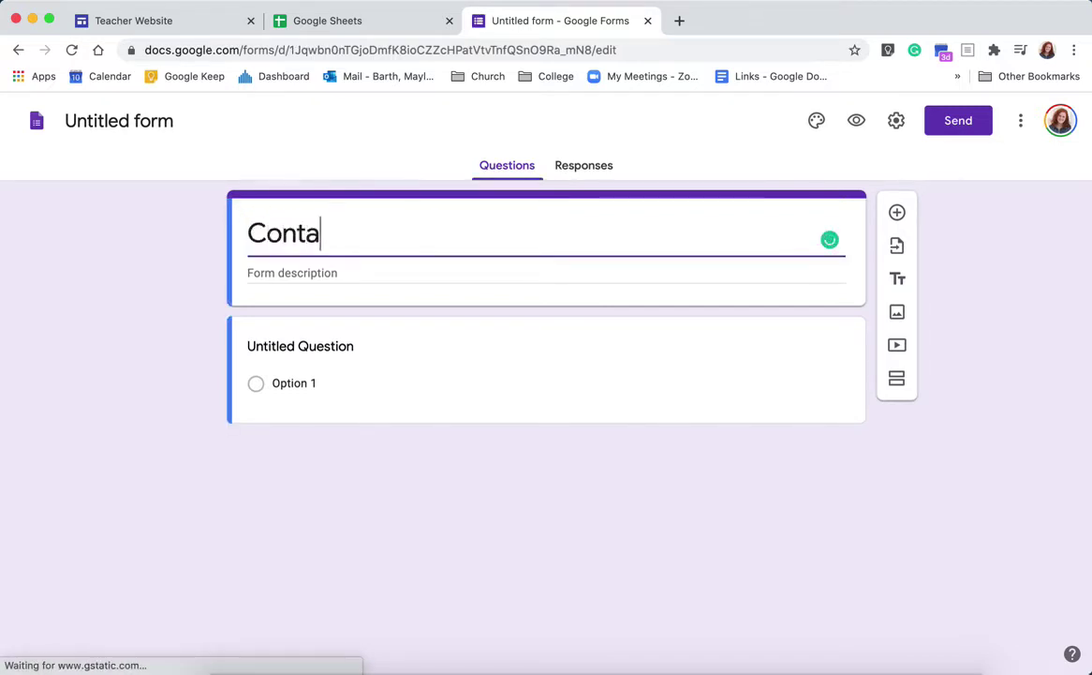
text(ct)
key(BackSpace)
key(BackSpace)
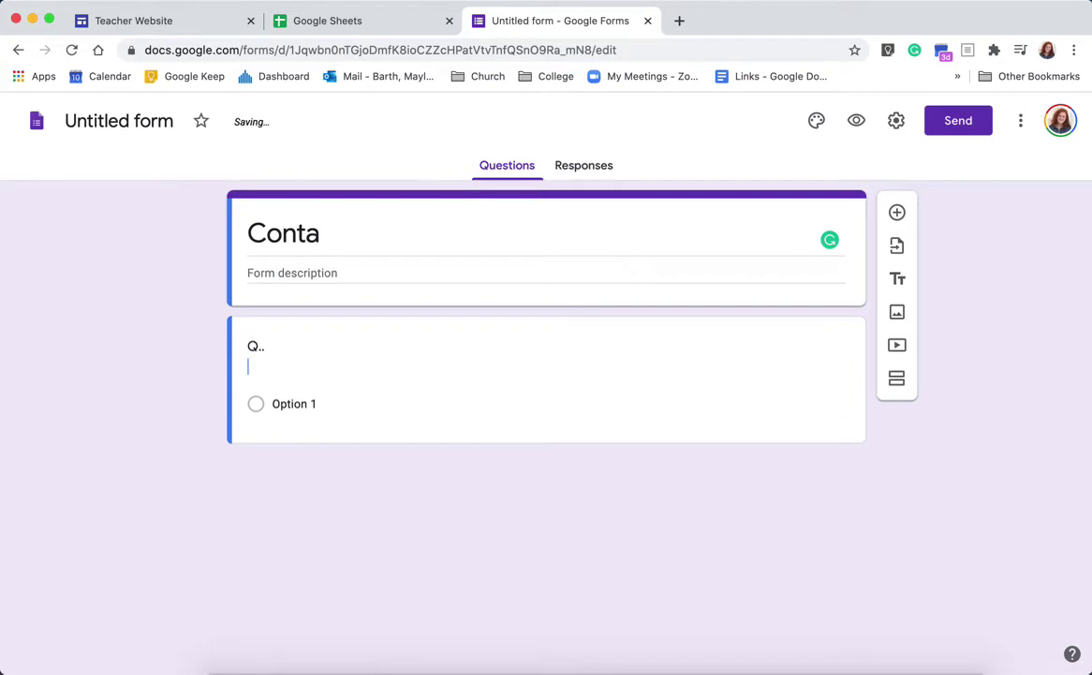
click(390, 230)
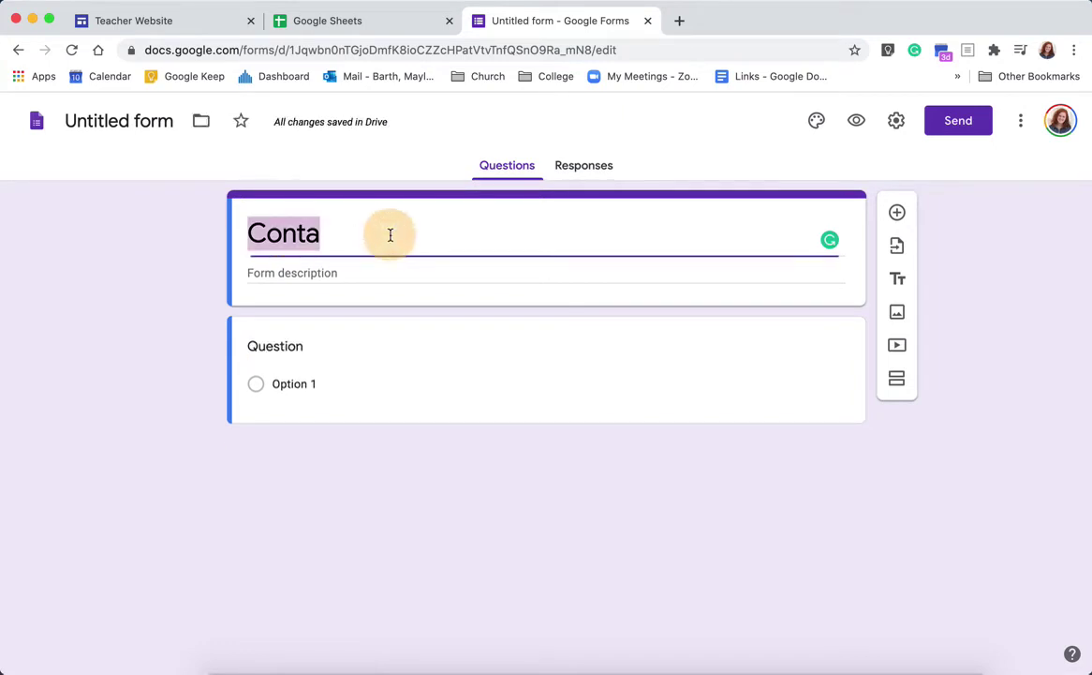
text(Con)
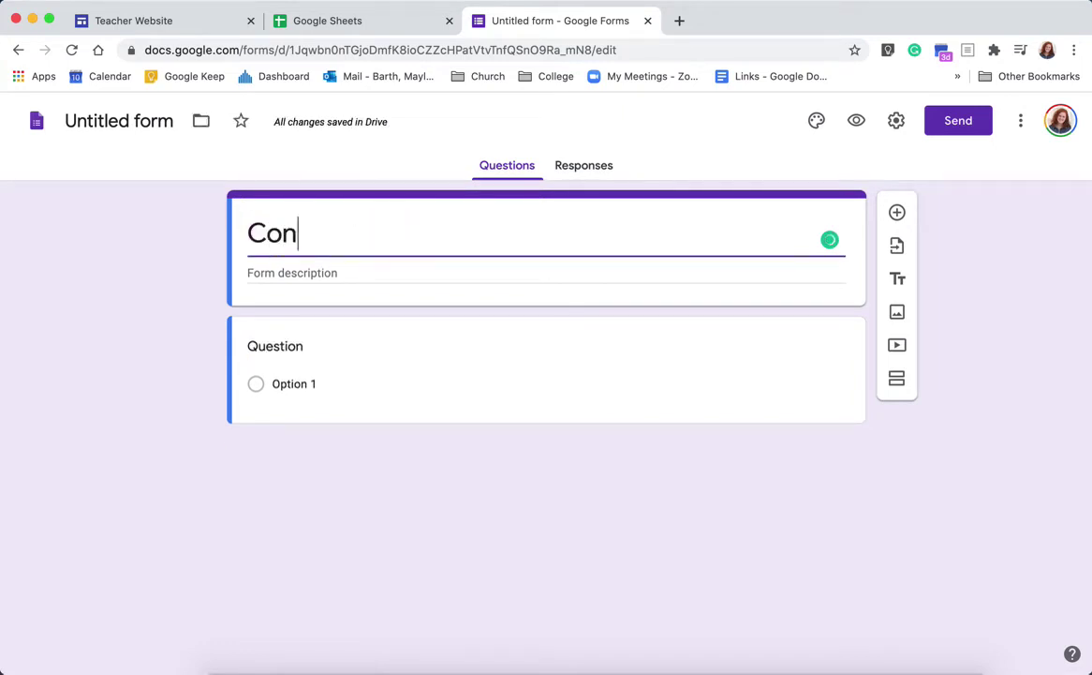
text(tact Me)
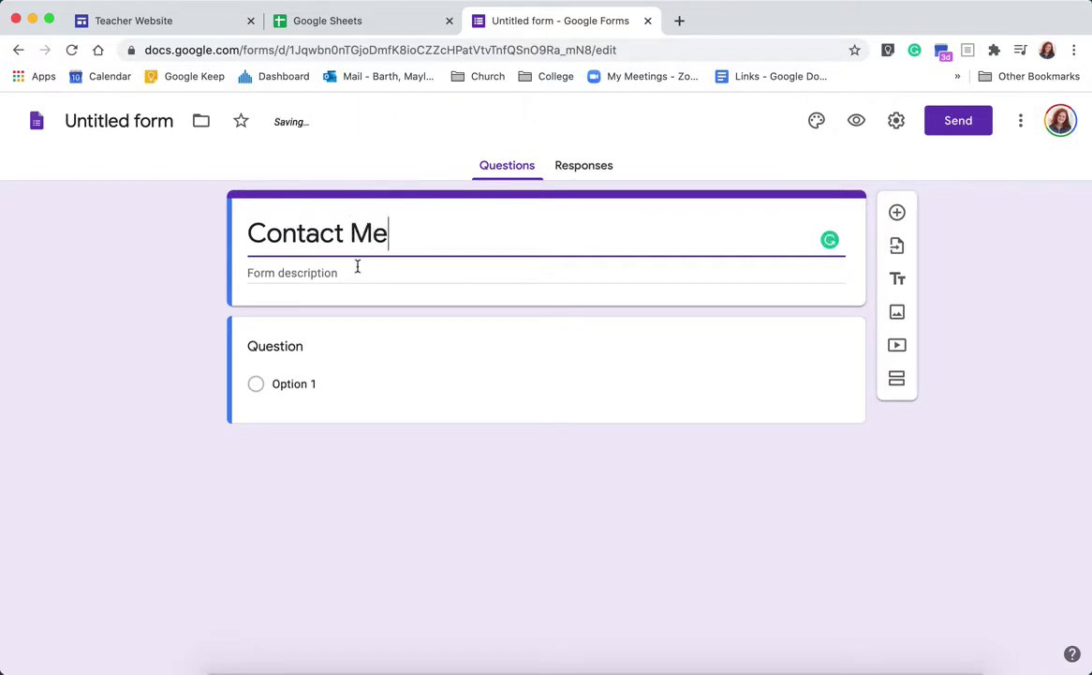
Make the first question a Paragraph question titled "Questions"
click(298, 354)
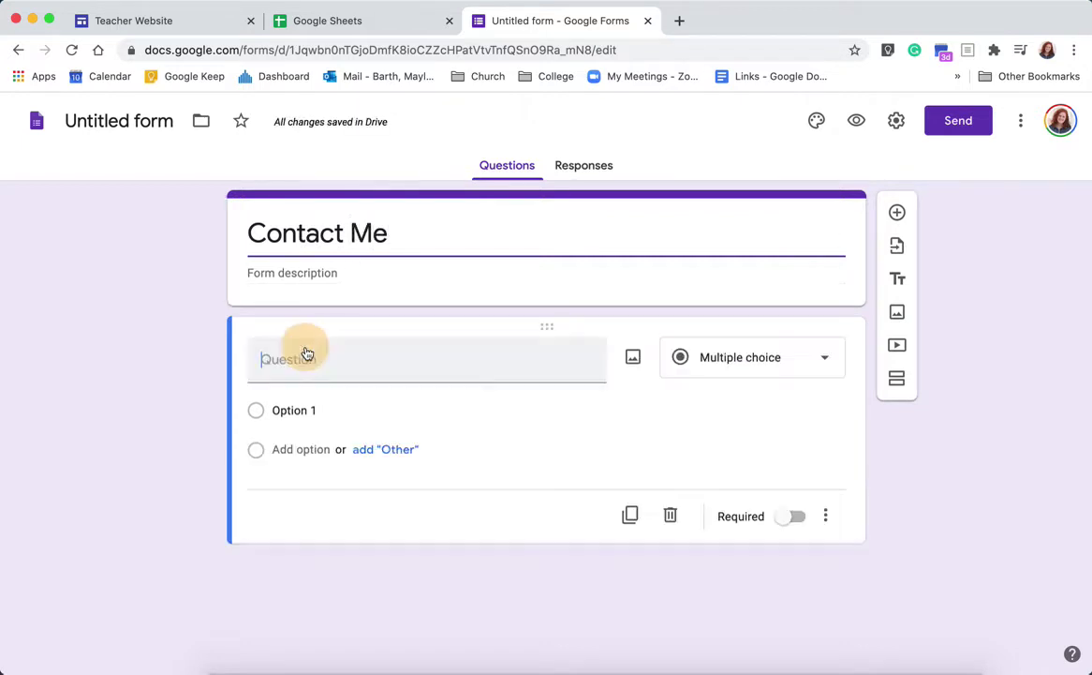
click(739, 367)
click(748, 215)
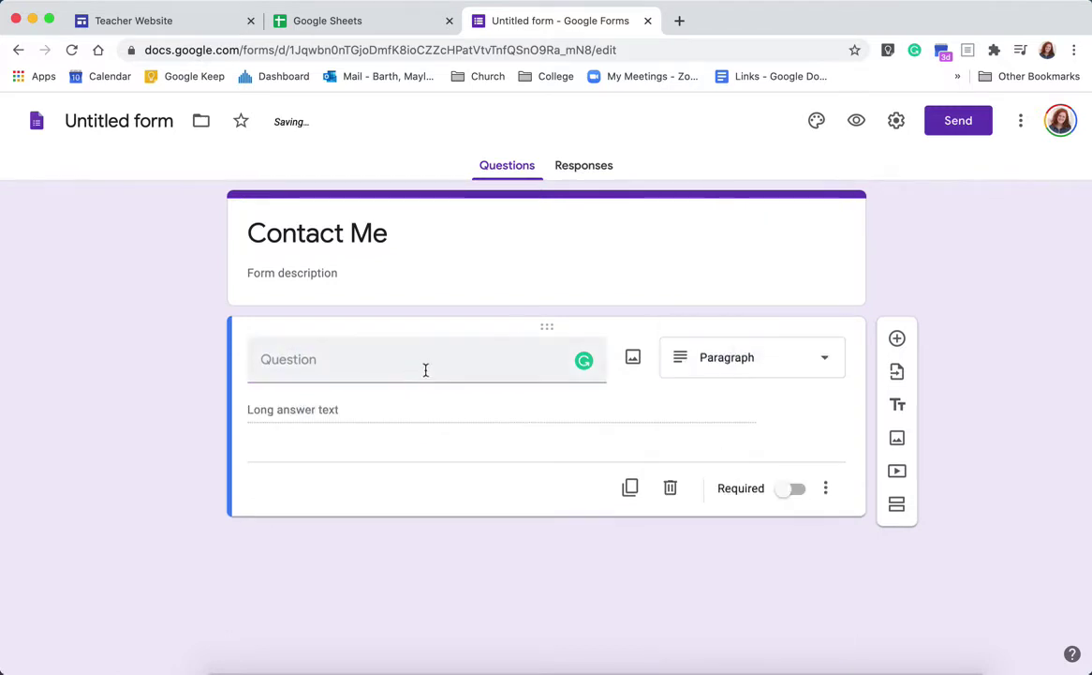
click(329, 351)
text(Questions)
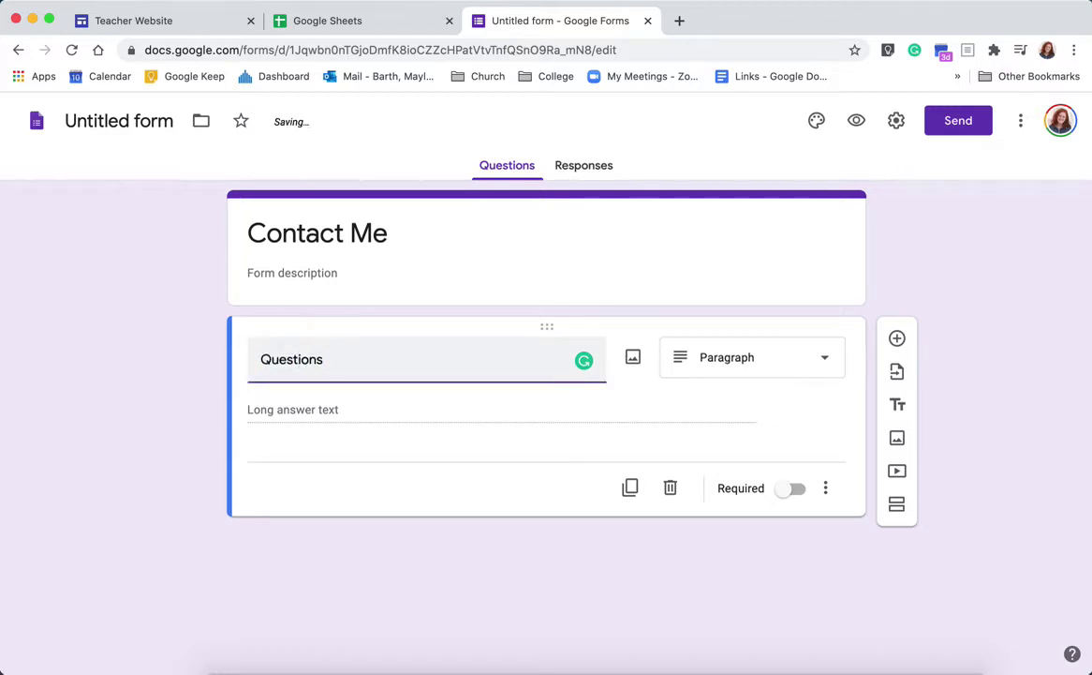
Switch the "Questions" item's answer type to Short answer and back to Paragraph
click(776, 347)
click(758, 187)
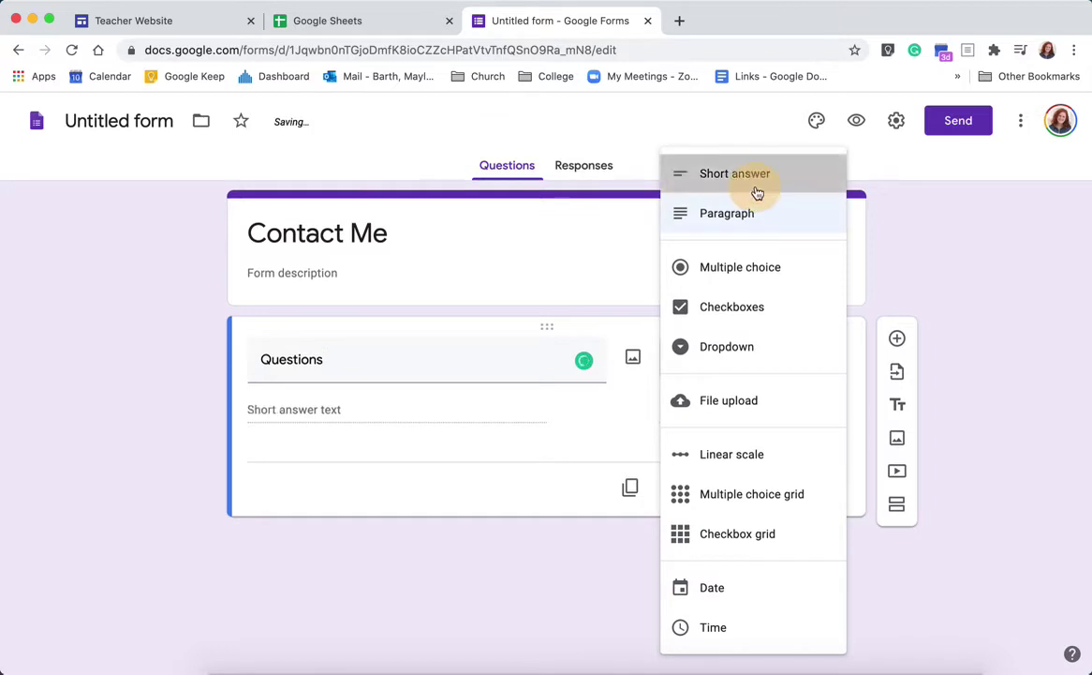
click(714, 360)
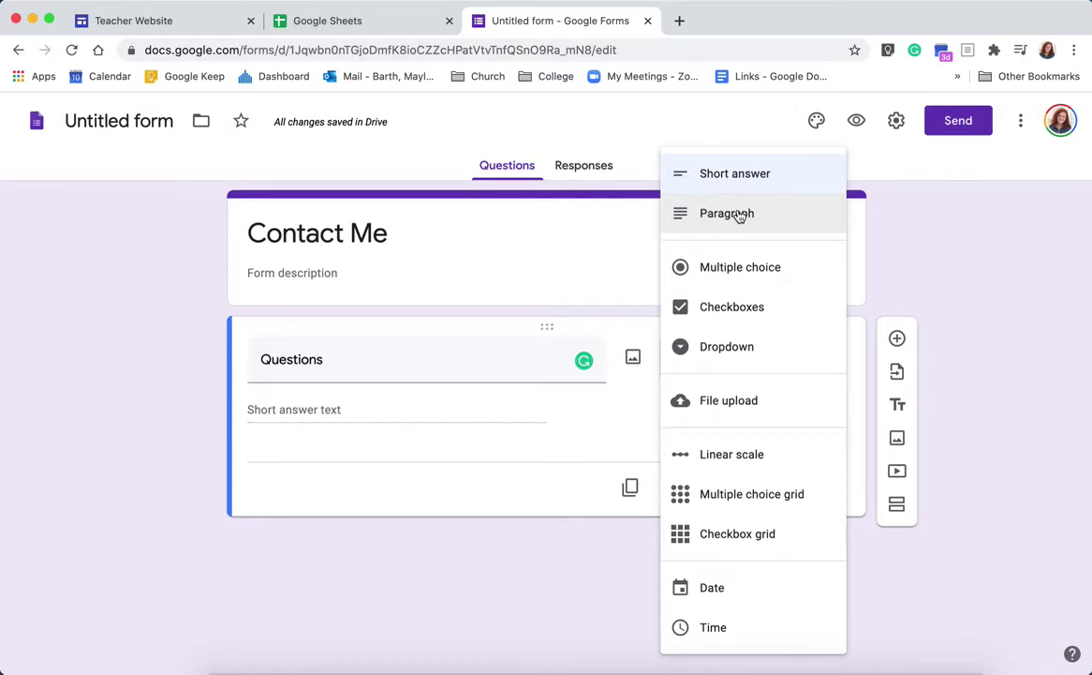
click(739, 214)
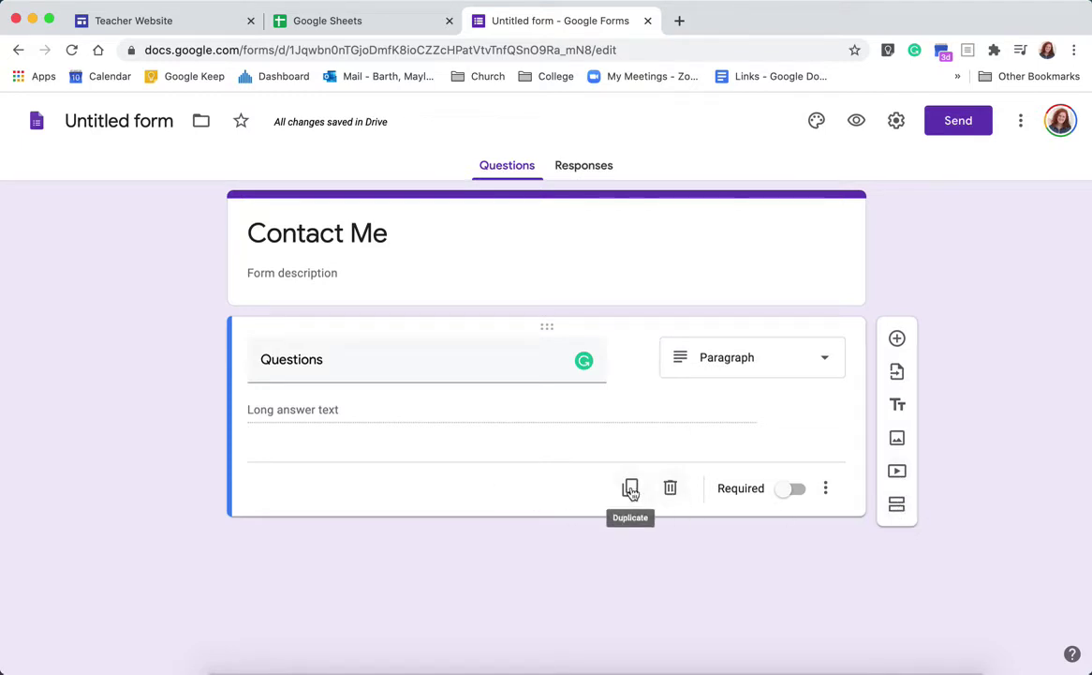
click(825, 488)
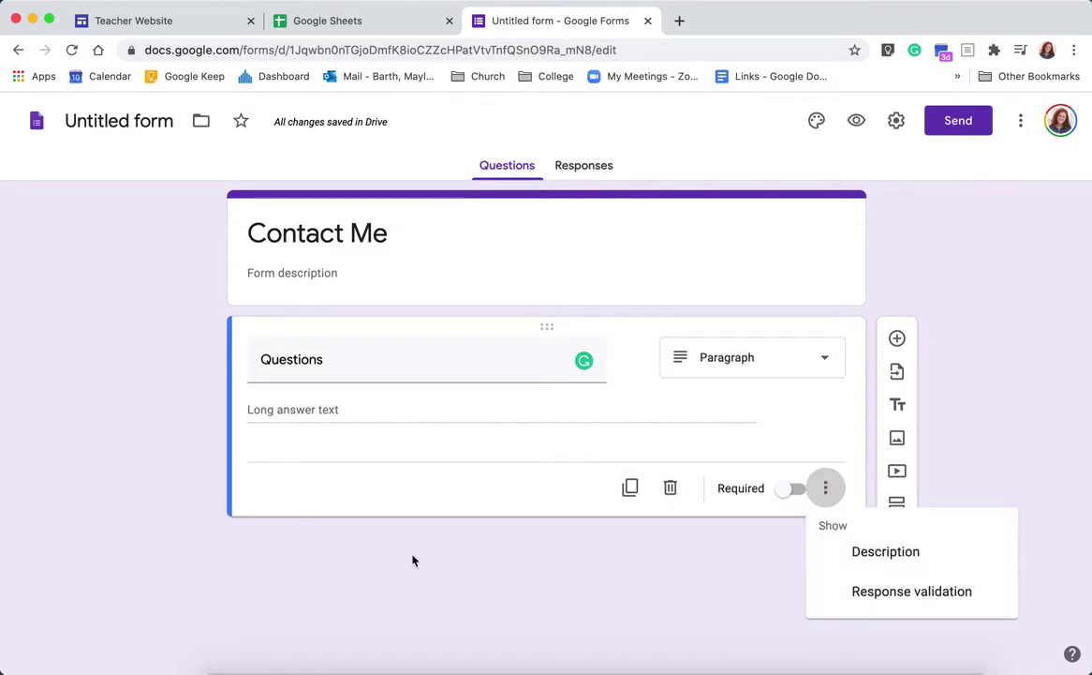
click(469, 575)
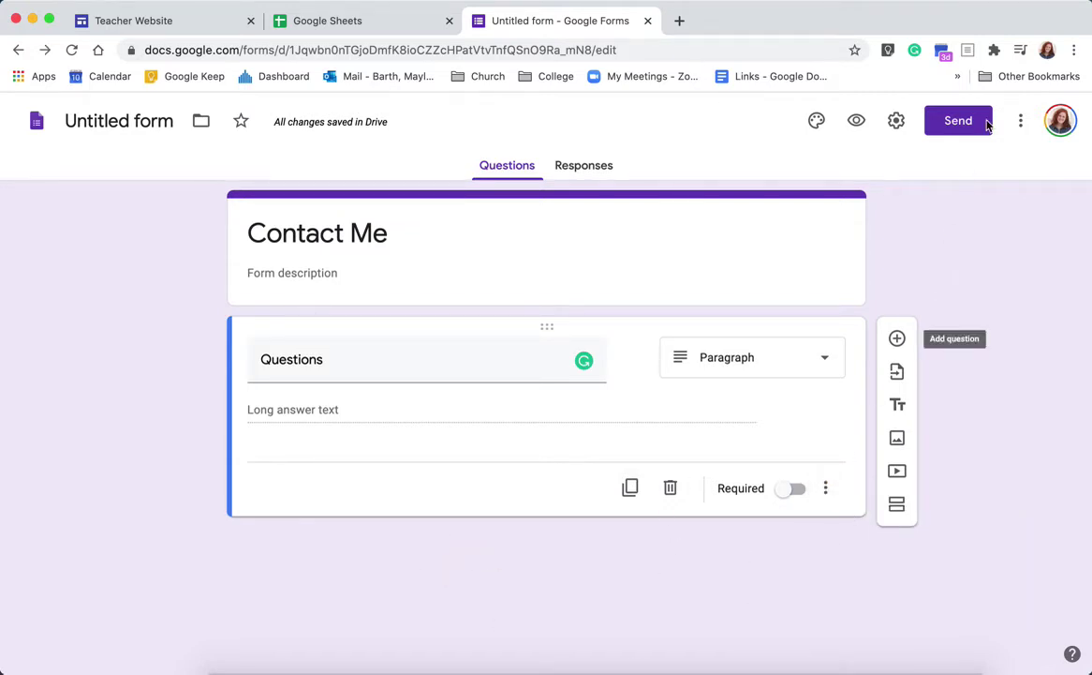
Turn off the default quiz point value in the form preferences and save the default settings
click(1019, 118)
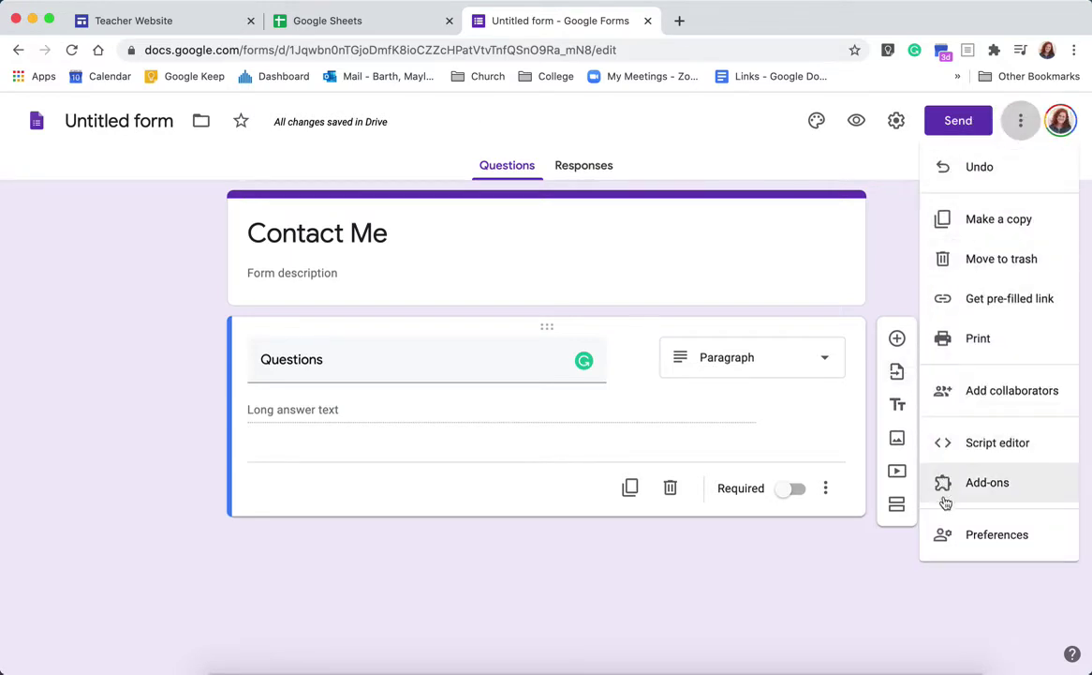
click(951, 534)
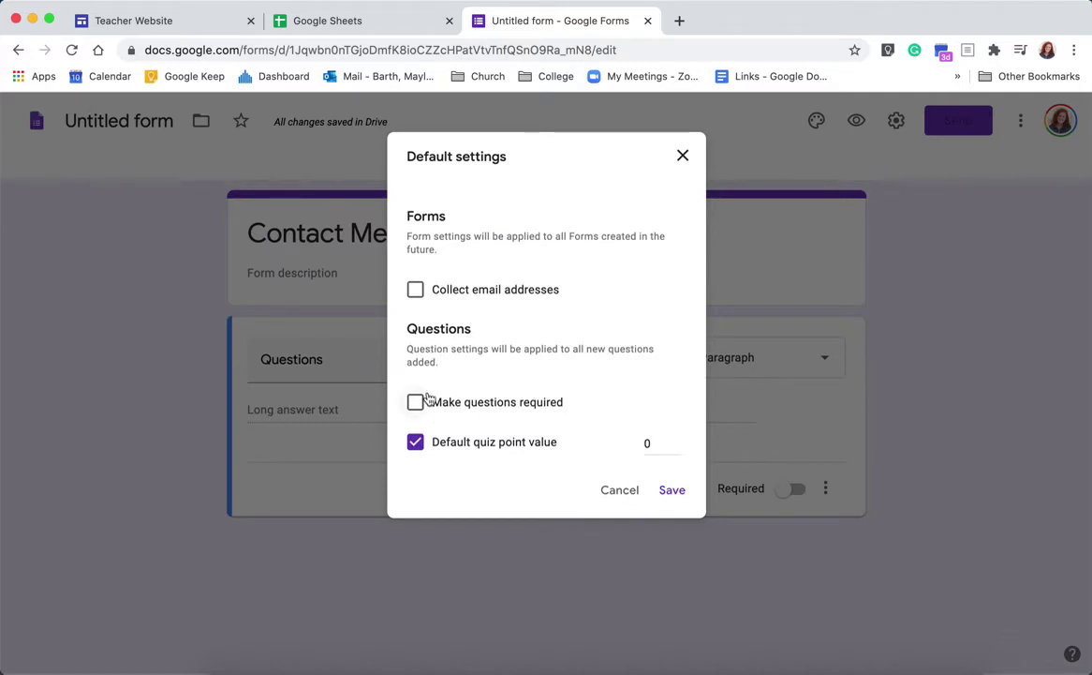
click(416, 441)
click(416, 441)
click(677, 490)
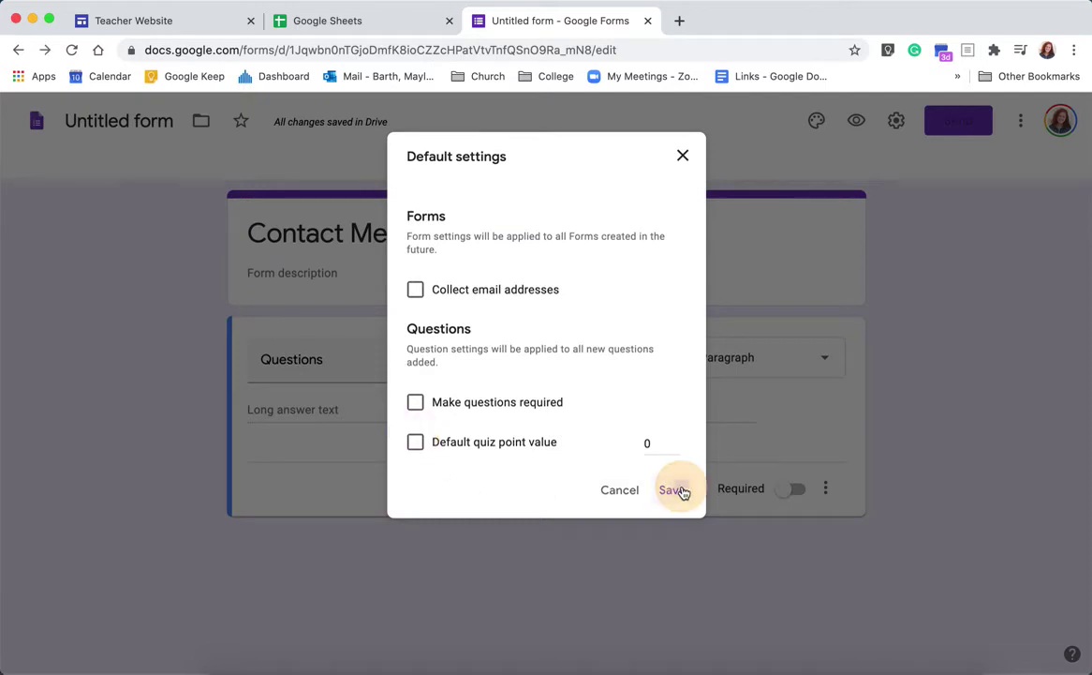
Set the form to collect email addresses and give response receipts if the respondent requests it, and save the settings
click(895, 124)
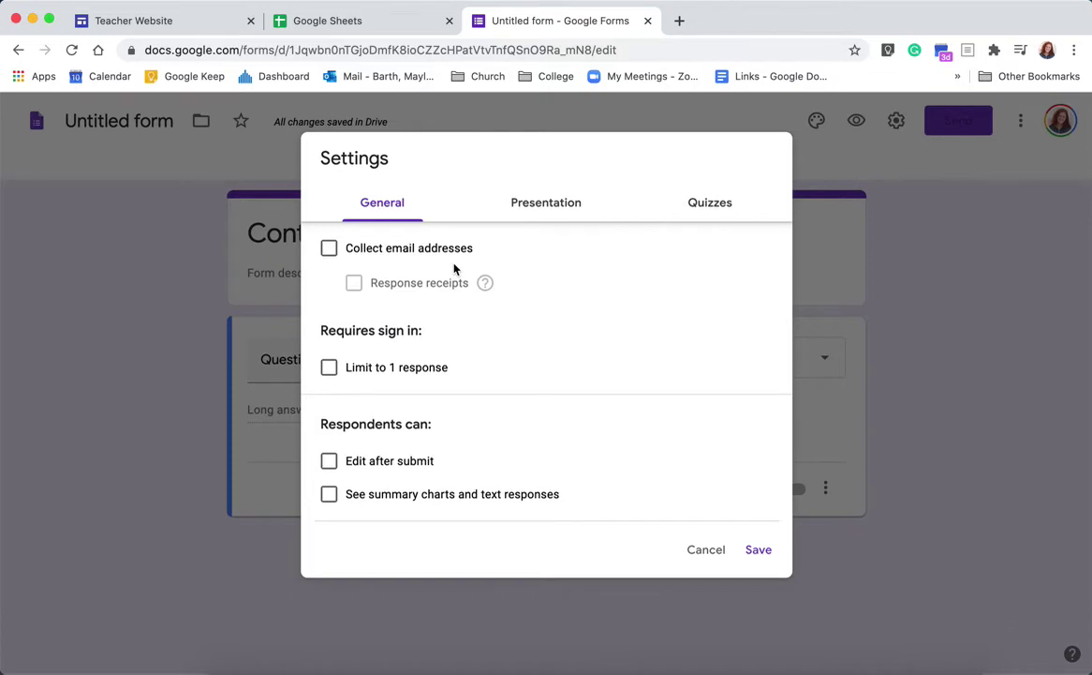
scroll(329, 368, down, 1)
click(531, 206)
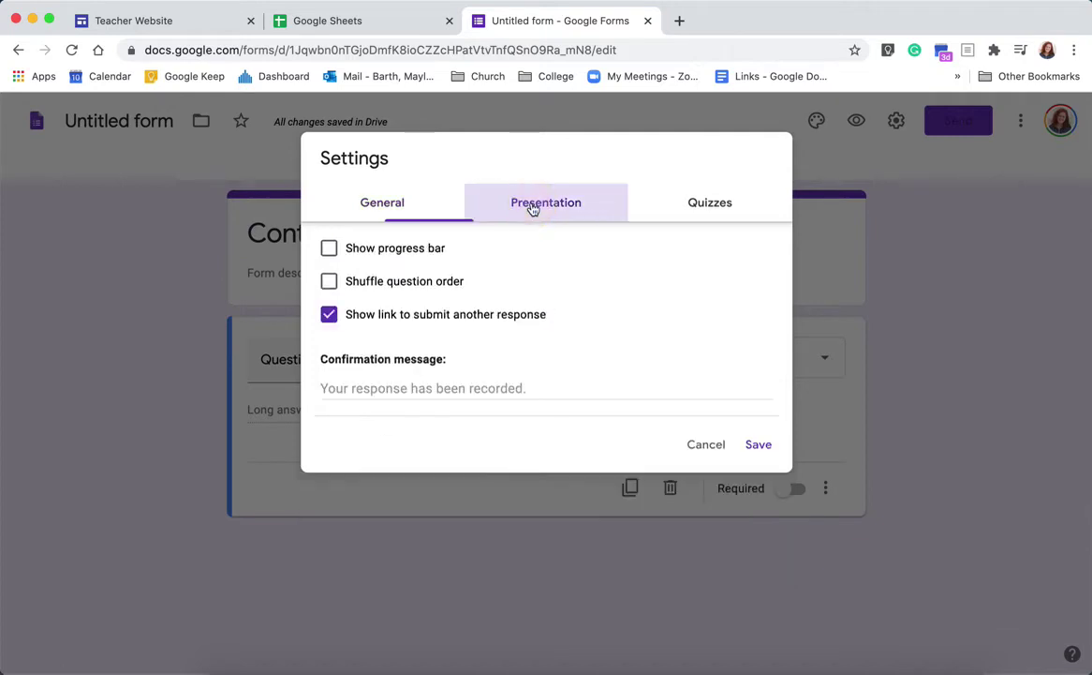
click(712, 206)
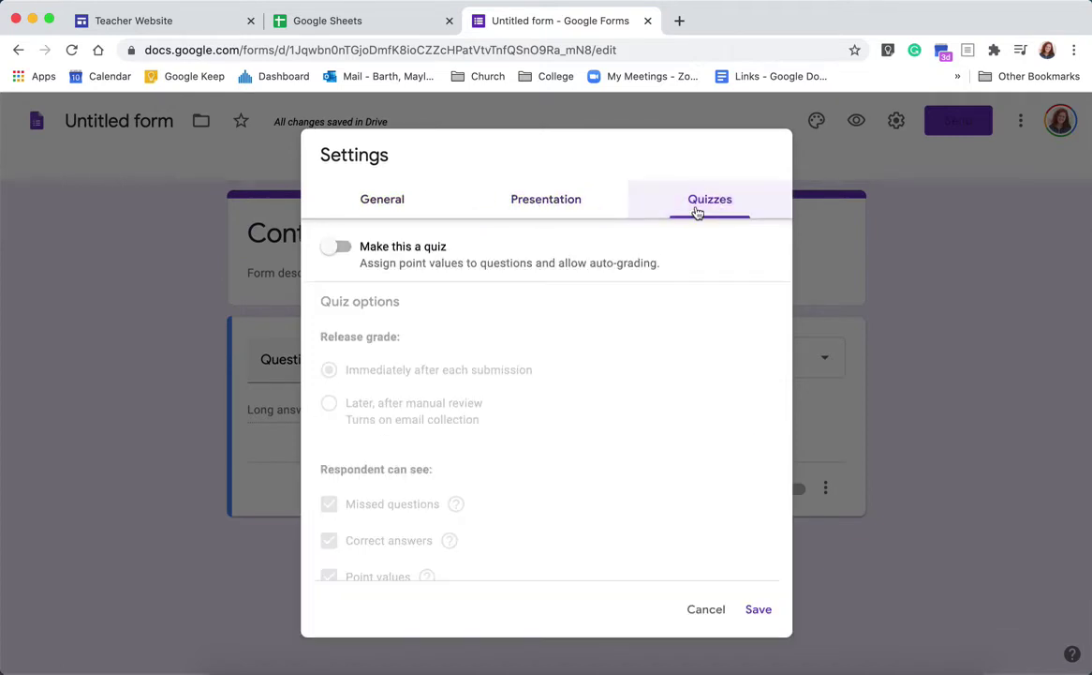
click(391, 210)
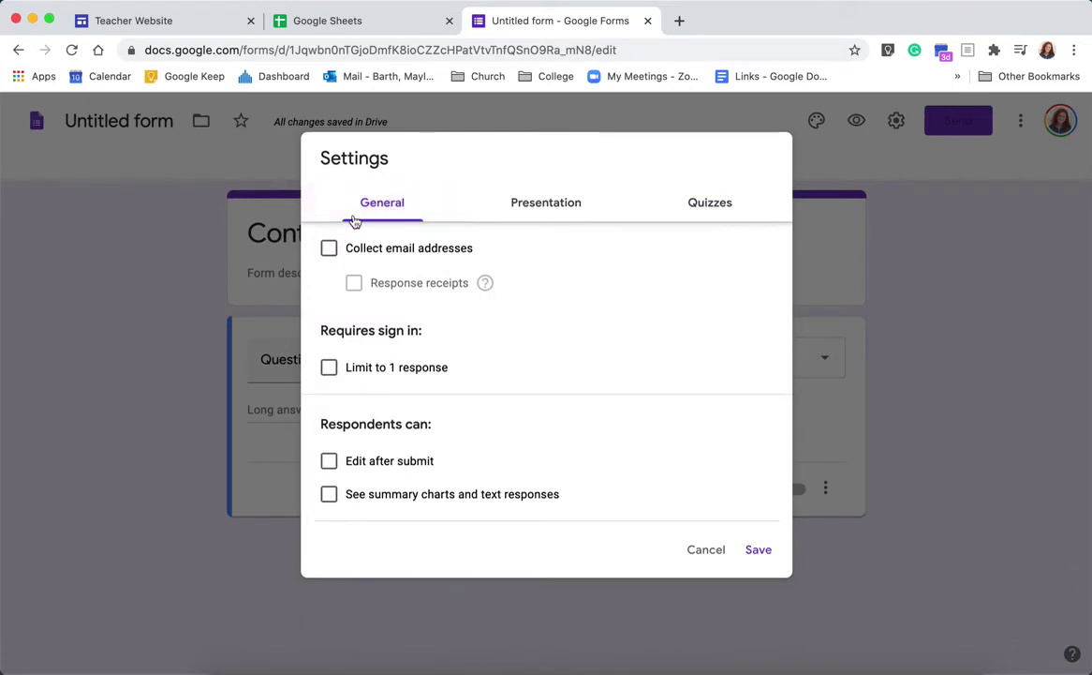
click(329, 247)
click(353, 282)
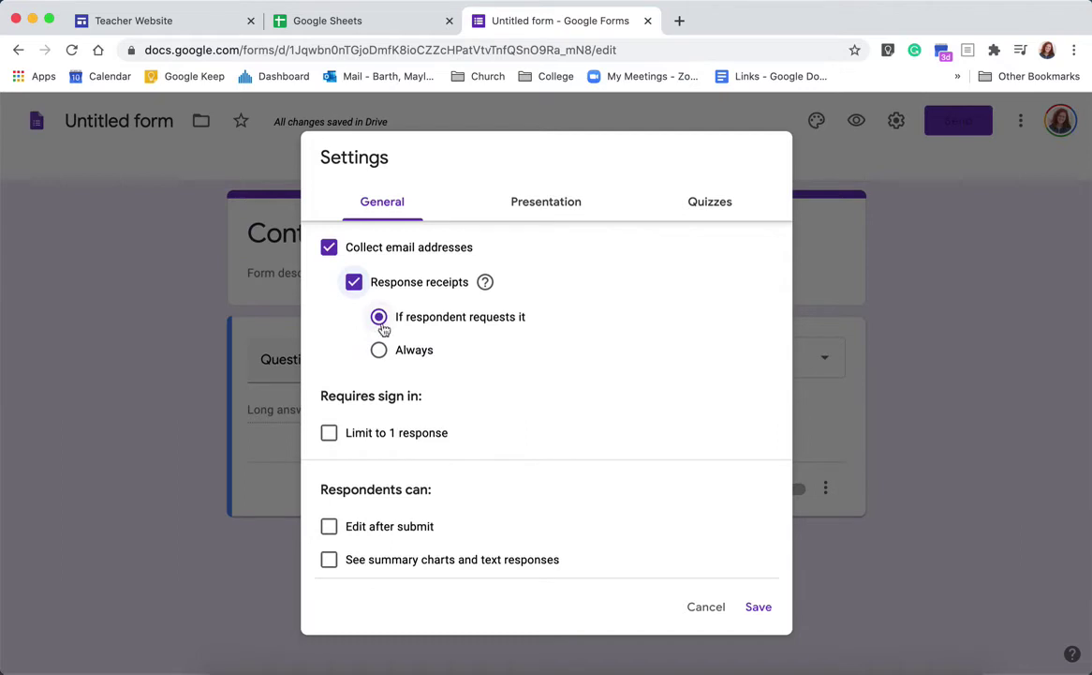
mouse_move(484, 292)
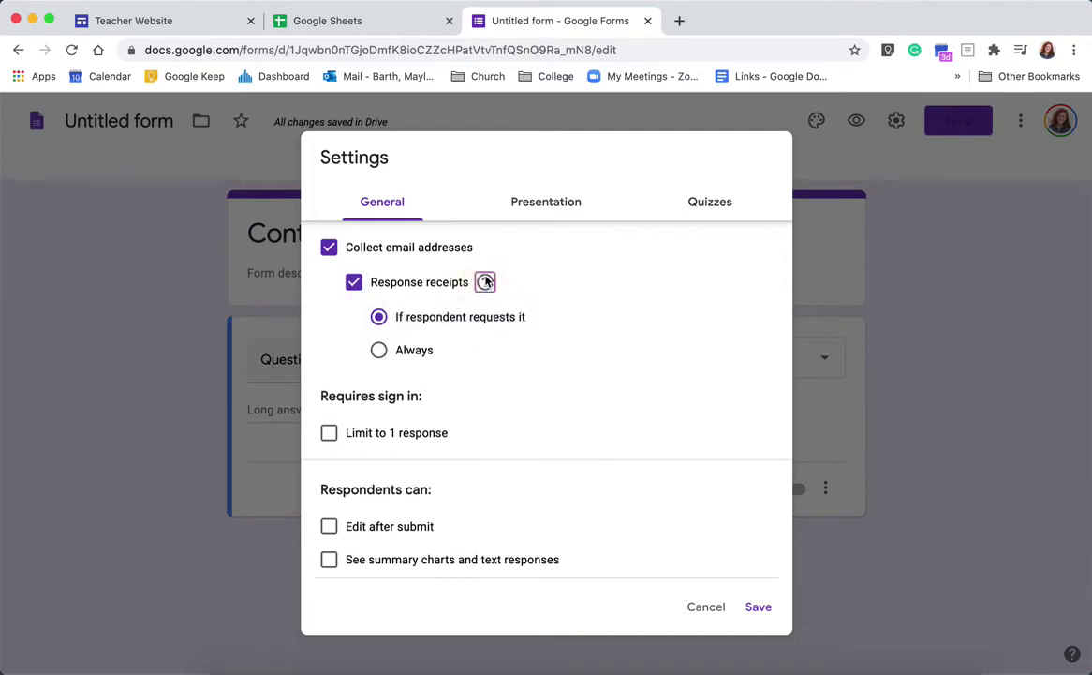
scroll(391, 423, down, 1)
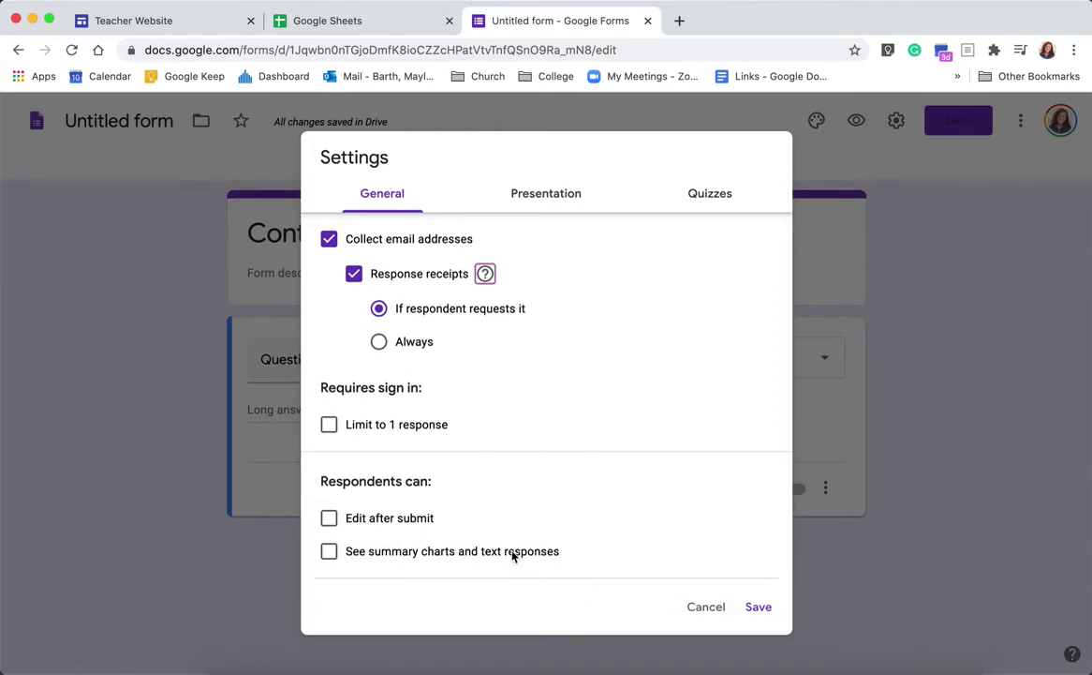
click(759, 608)
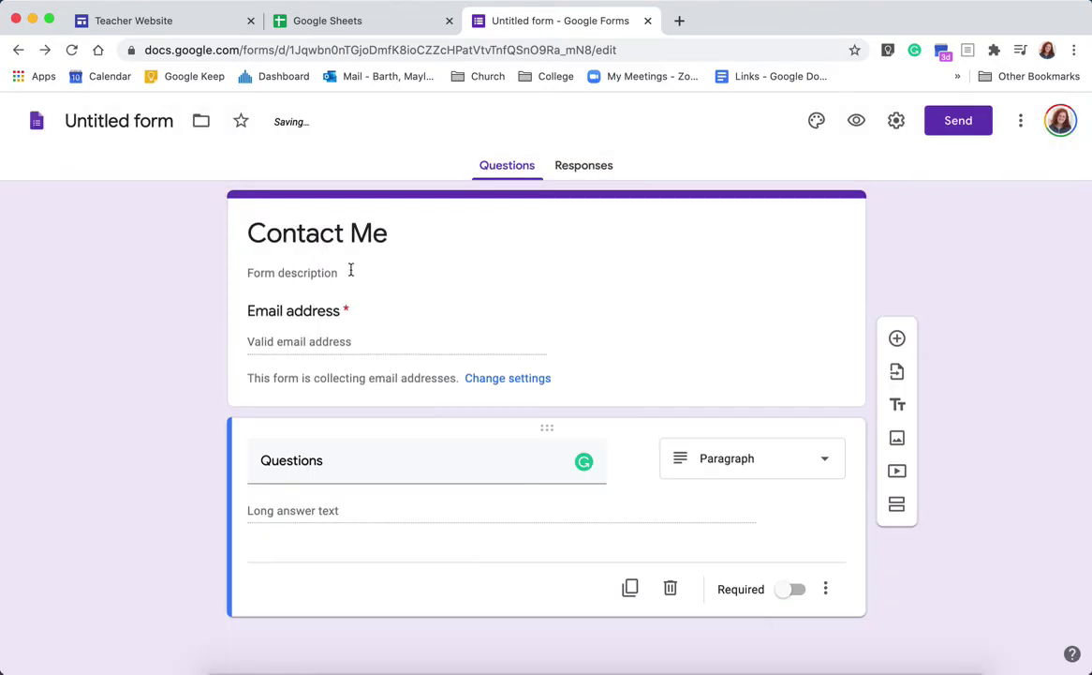
click(356, 343)
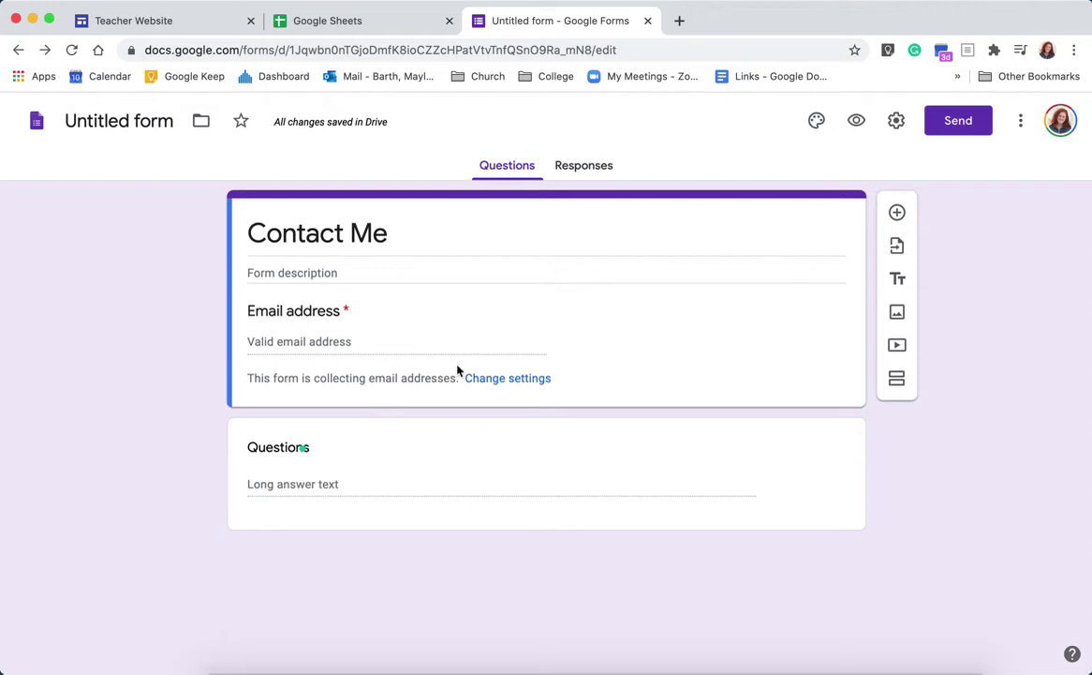
Add a short-answer question titled "Name" to the form and make it required
click(898, 213)
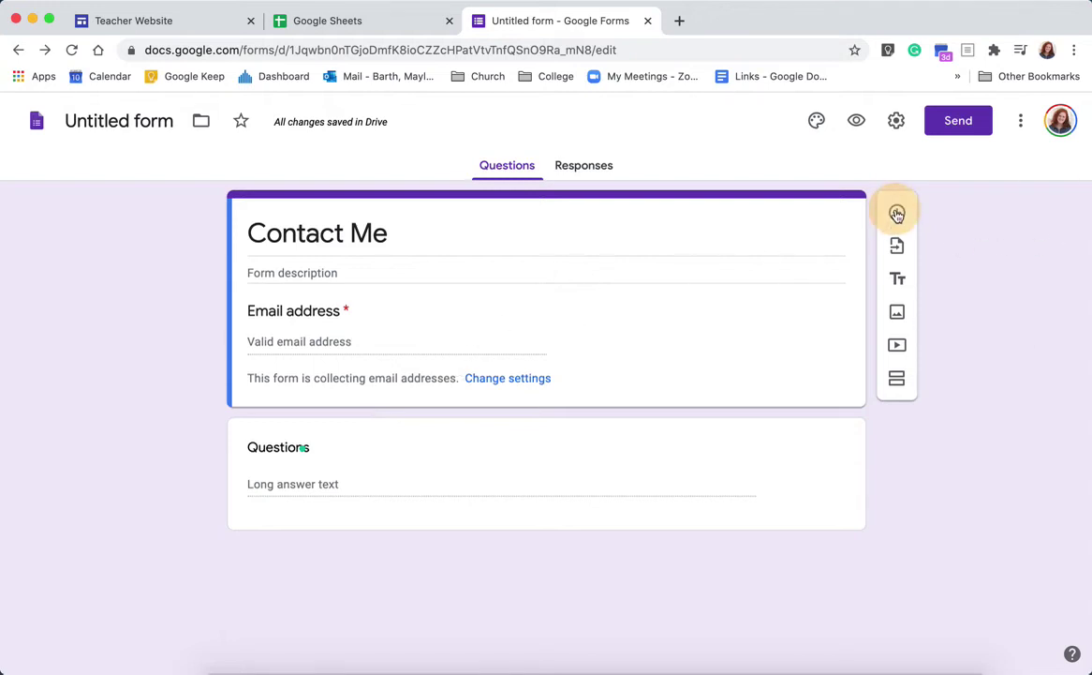
text(St)
key(BackSpace)
key(BackSpace)
text(Neme)
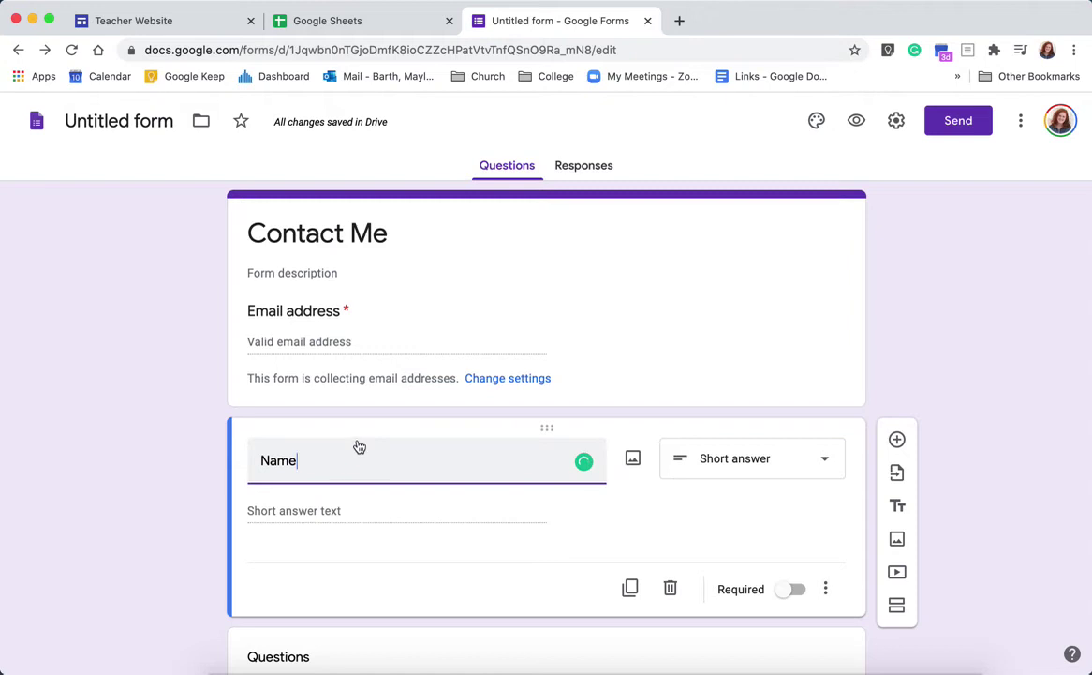
click(791, 590)
Make the "Questions" item required and name the form file "Contact Me"
scroll(788, 593, down, 2)
click(787, 579)
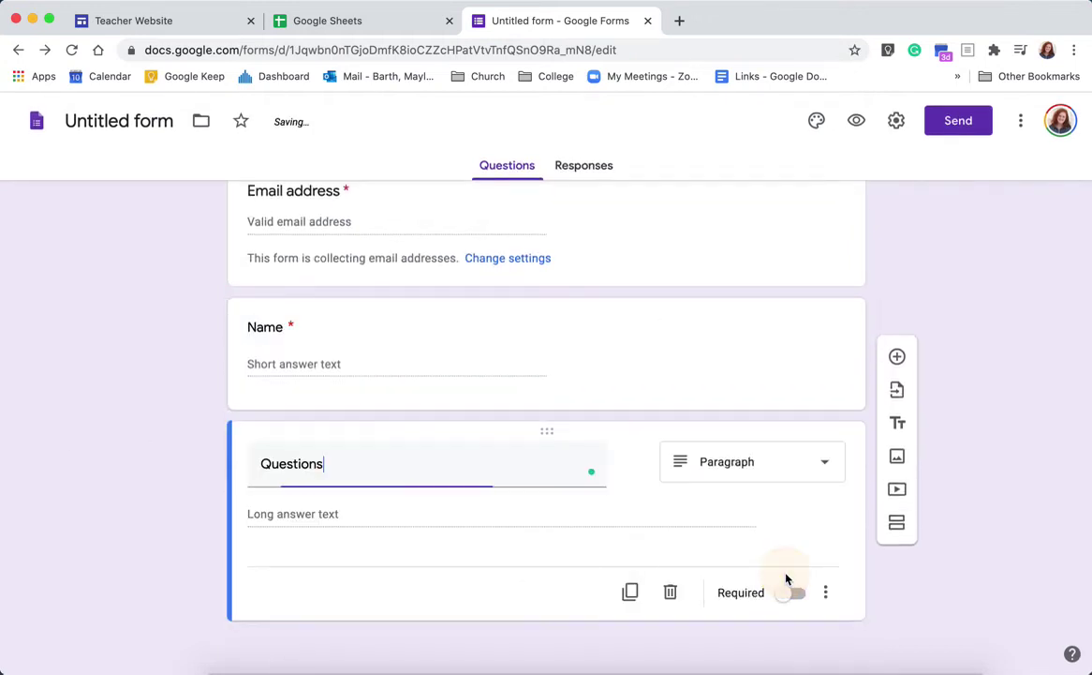
click(790, 592)
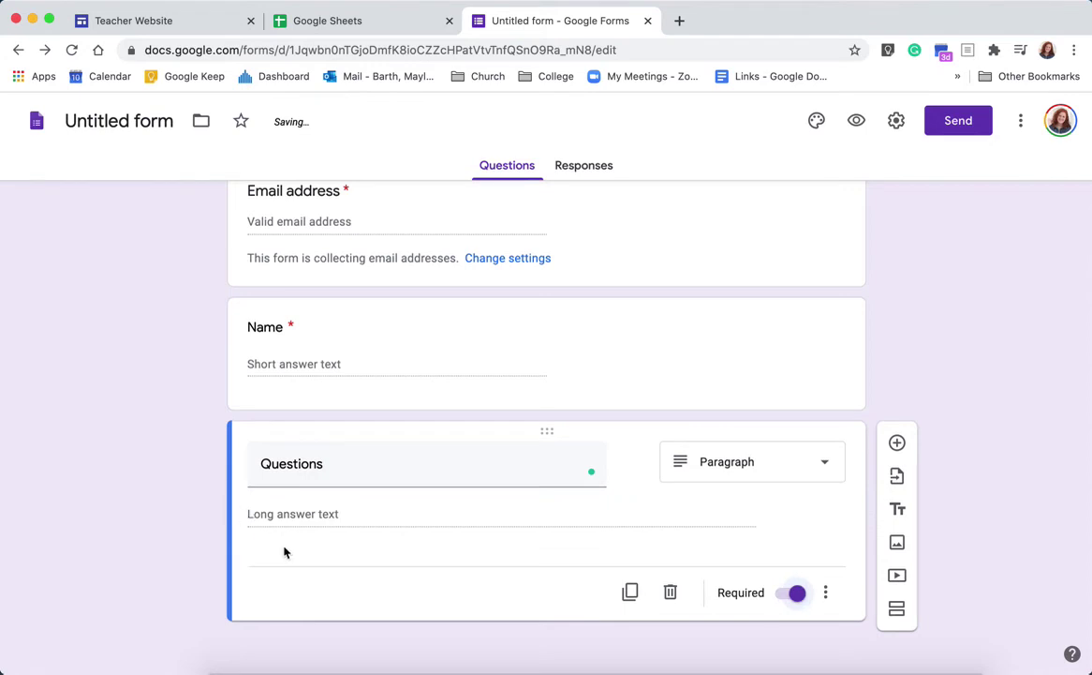
click(178, 505)
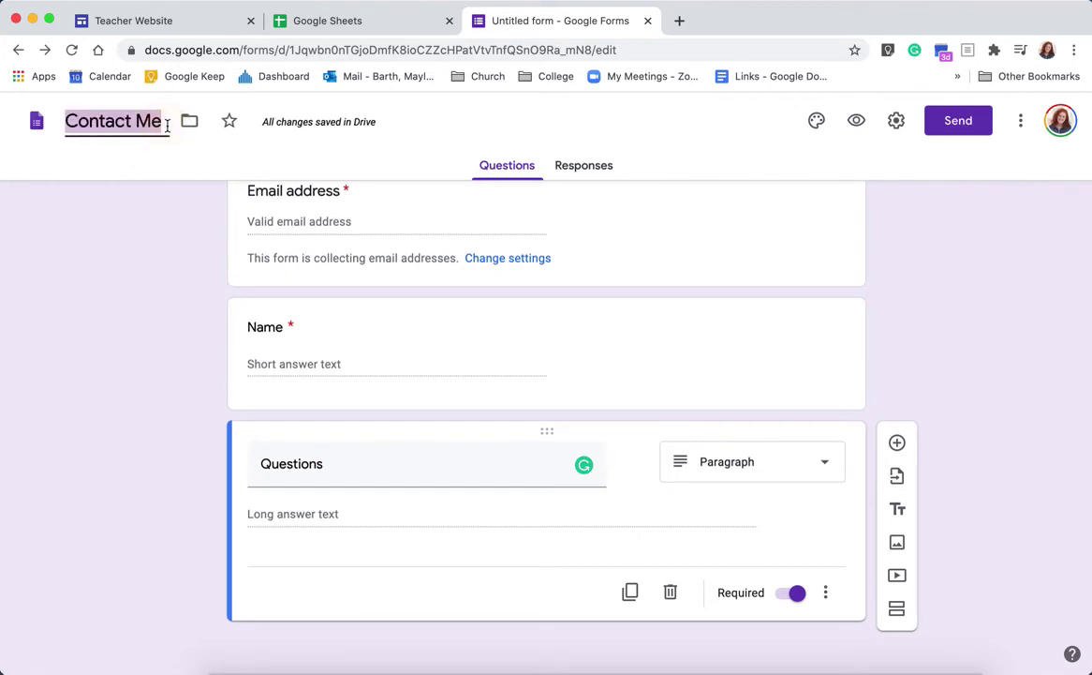
click(152, 252)
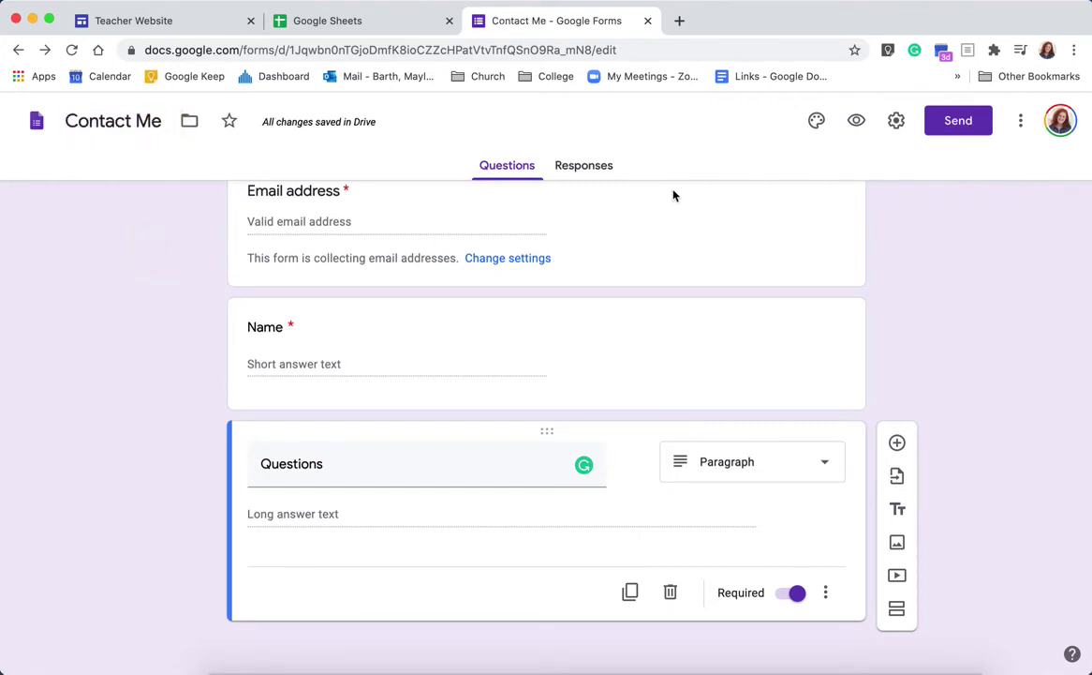
Turn on email notifications for new responses to the form
click(581, 168)
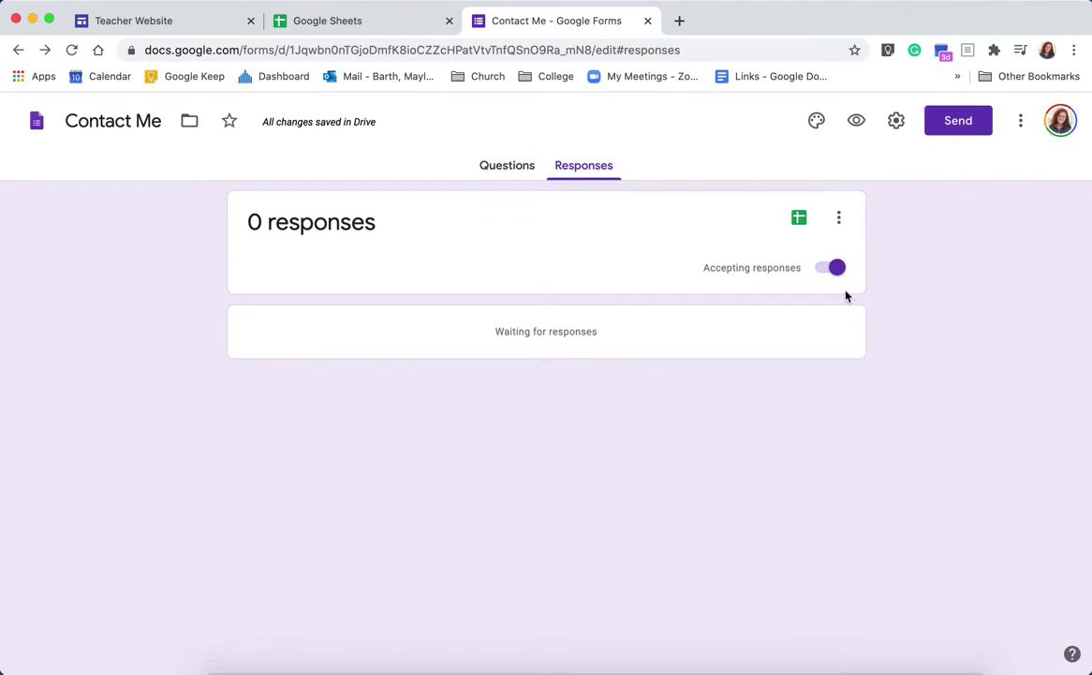
click(840, 219)
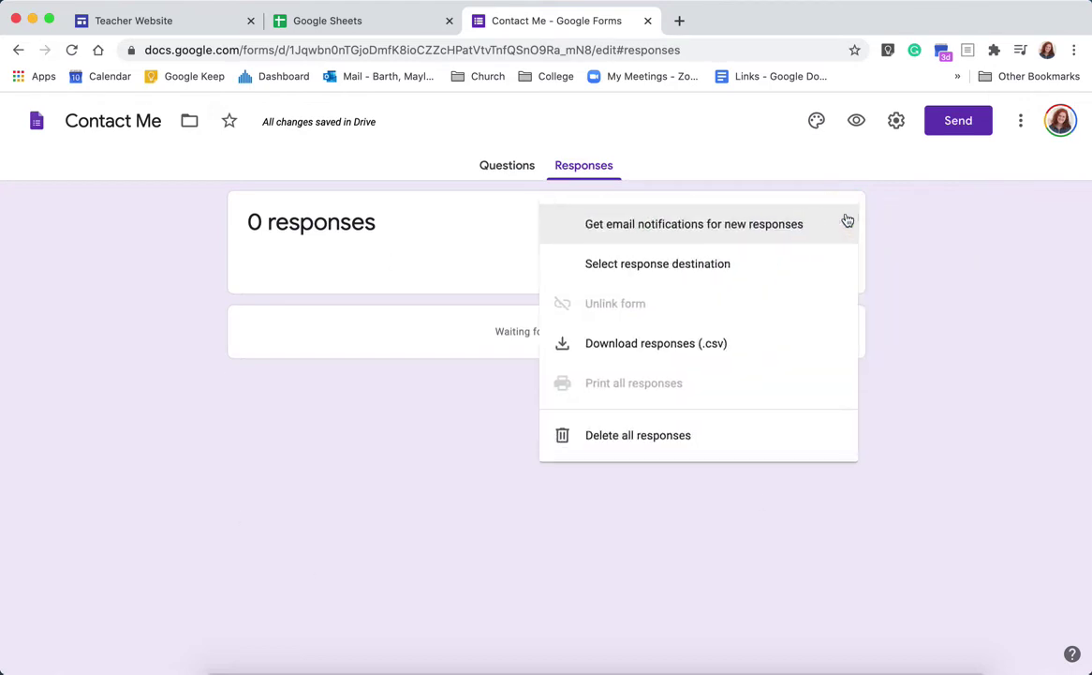
click(685, 234)
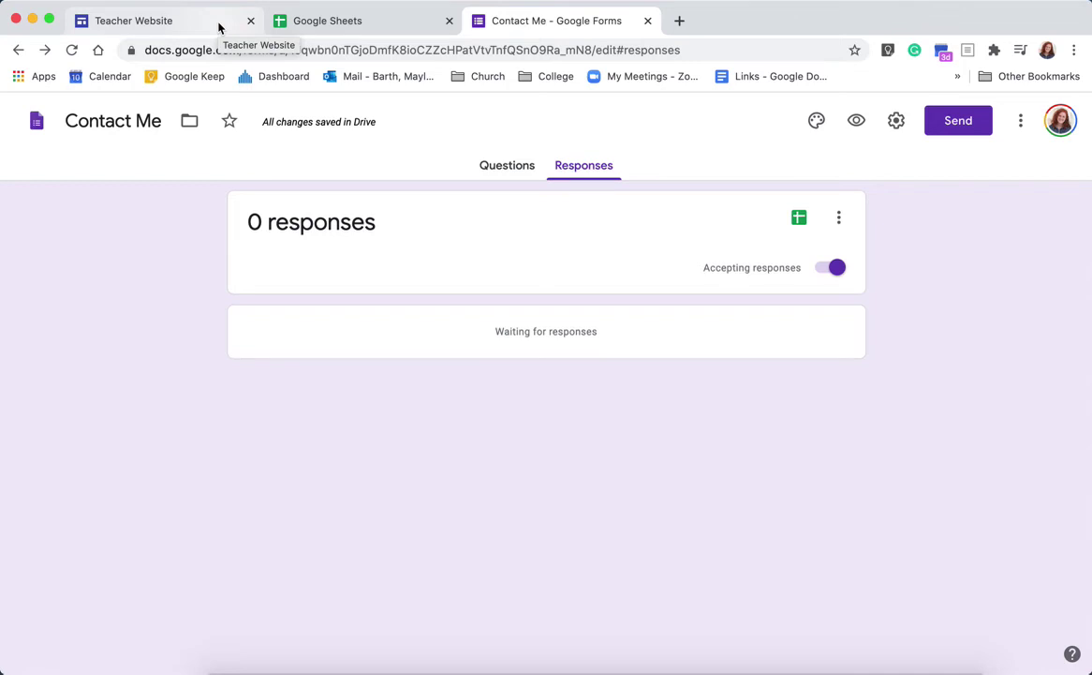
Review the form's sending options for email, link and embedded HTML, including the URL shortening choice
click(966, 122)
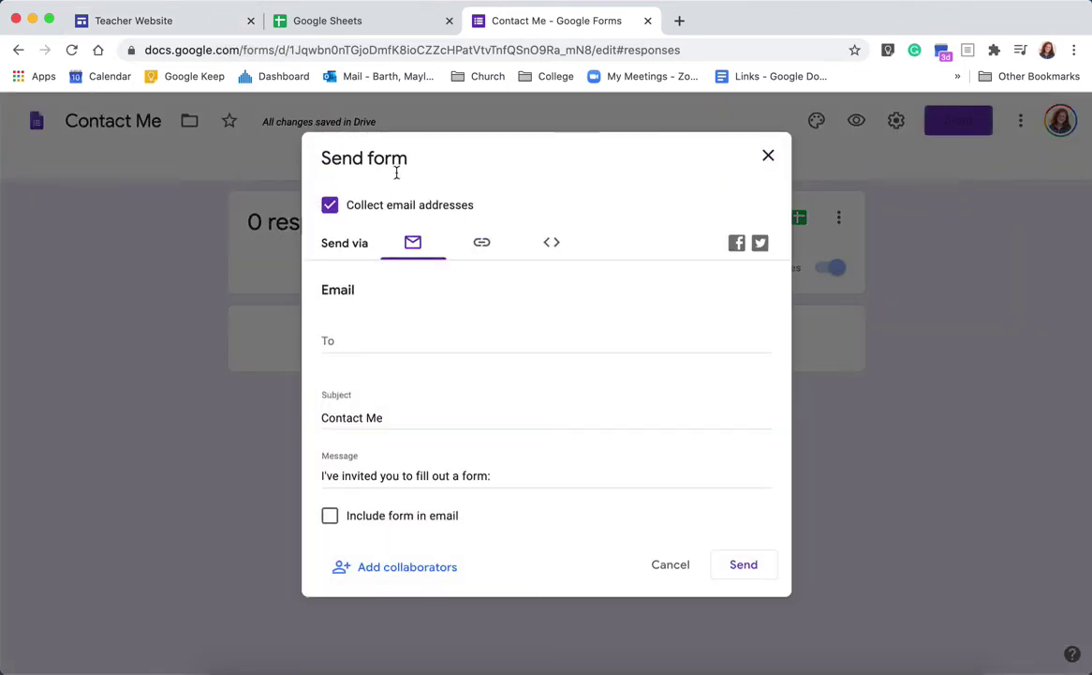
click(537, 250)
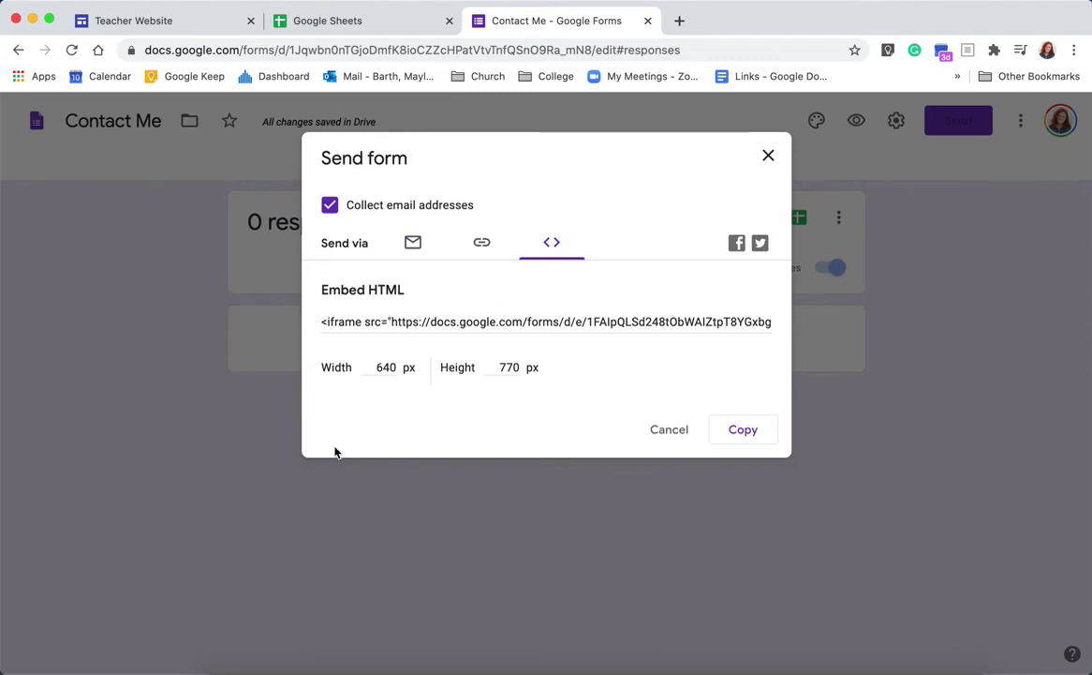
click(477, 243)
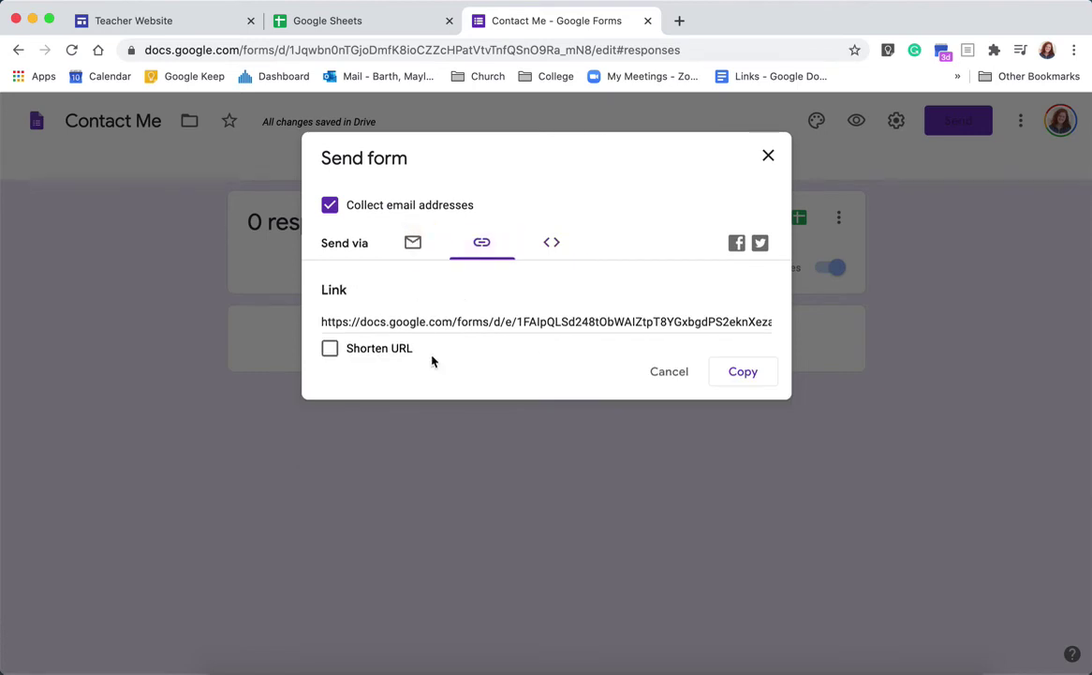
click(413, 244)
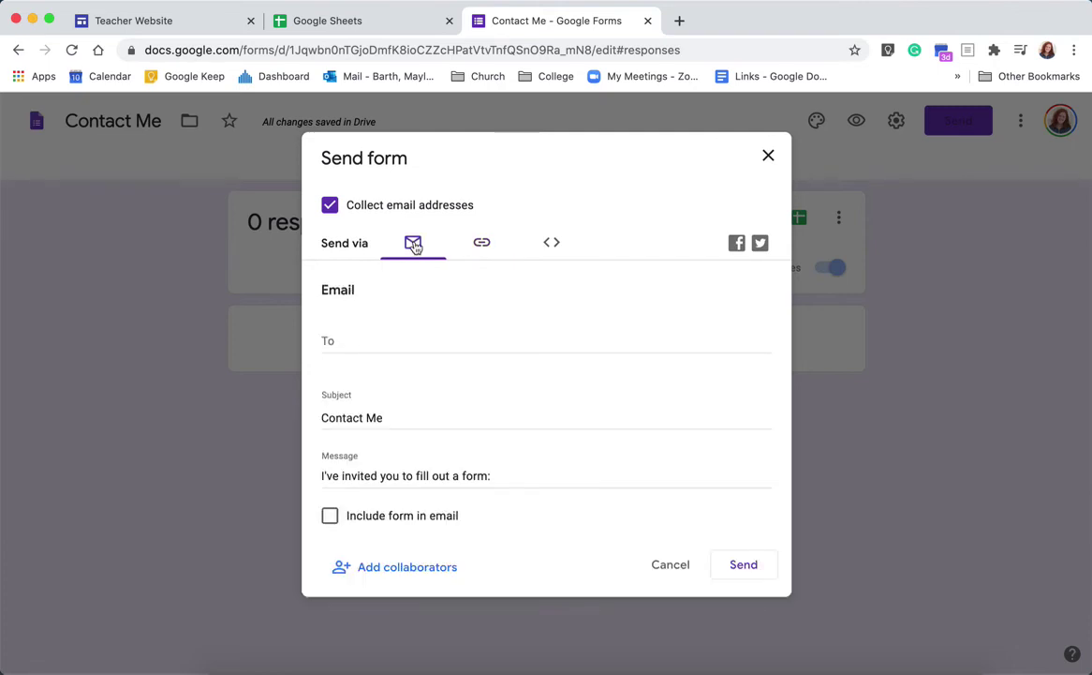
click(483, 245)
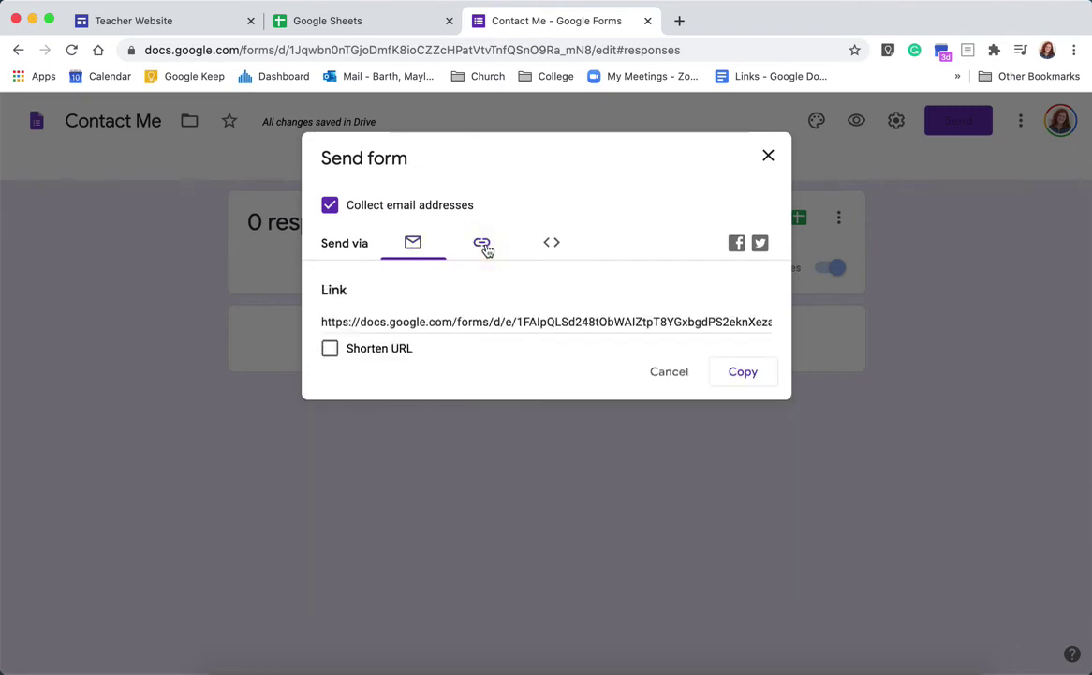
click(331, 348)
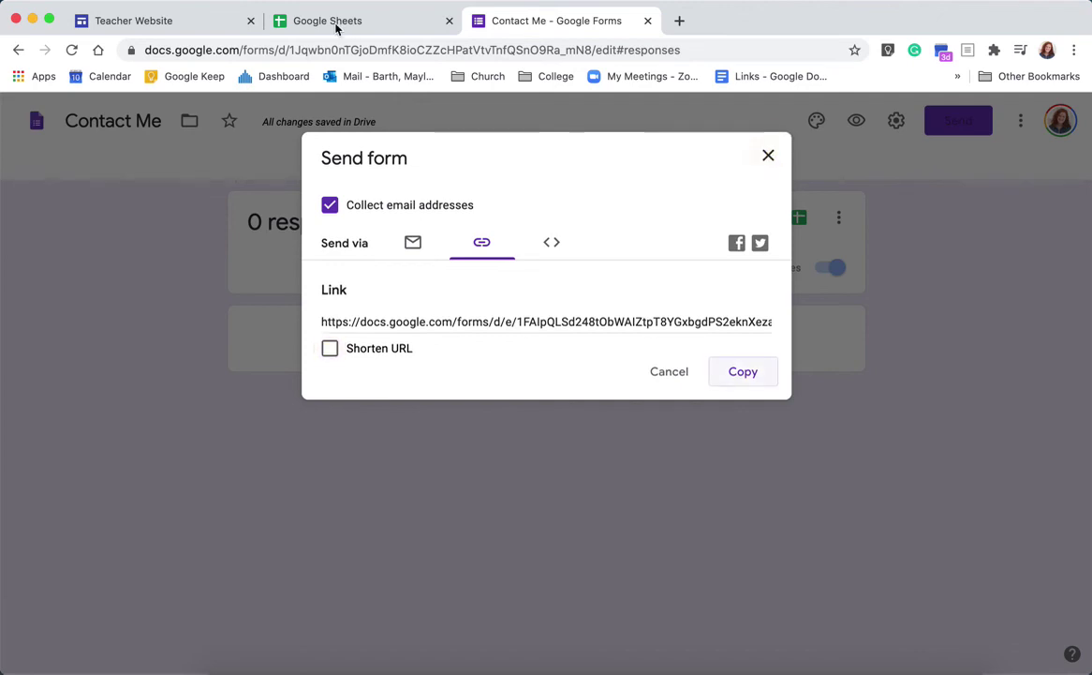
Switch to the Teacher Website, insert today's Contact Me form below the contact details and widen it to the full content width
click(213, 21)
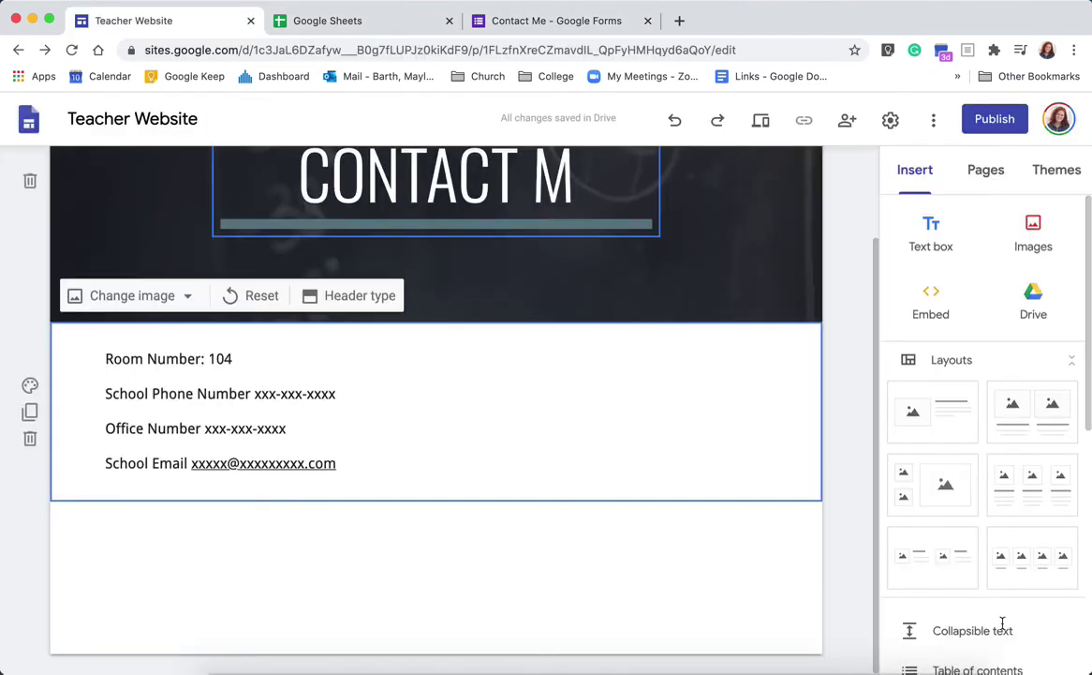
scroll(1002, 628, down, 5)
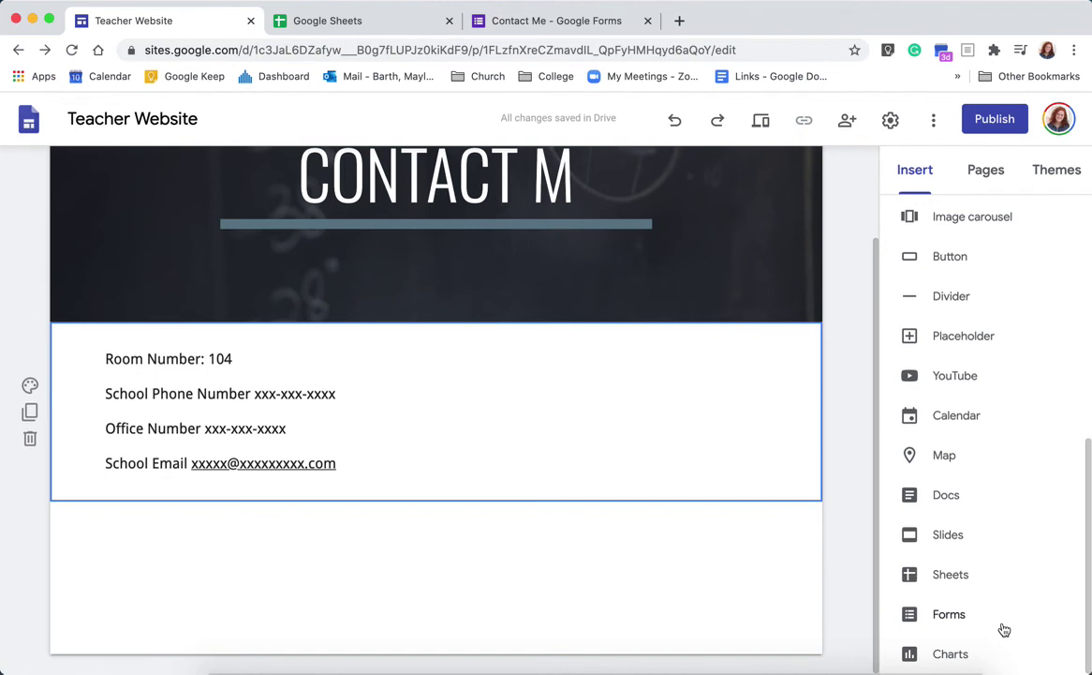
click(949, 614)
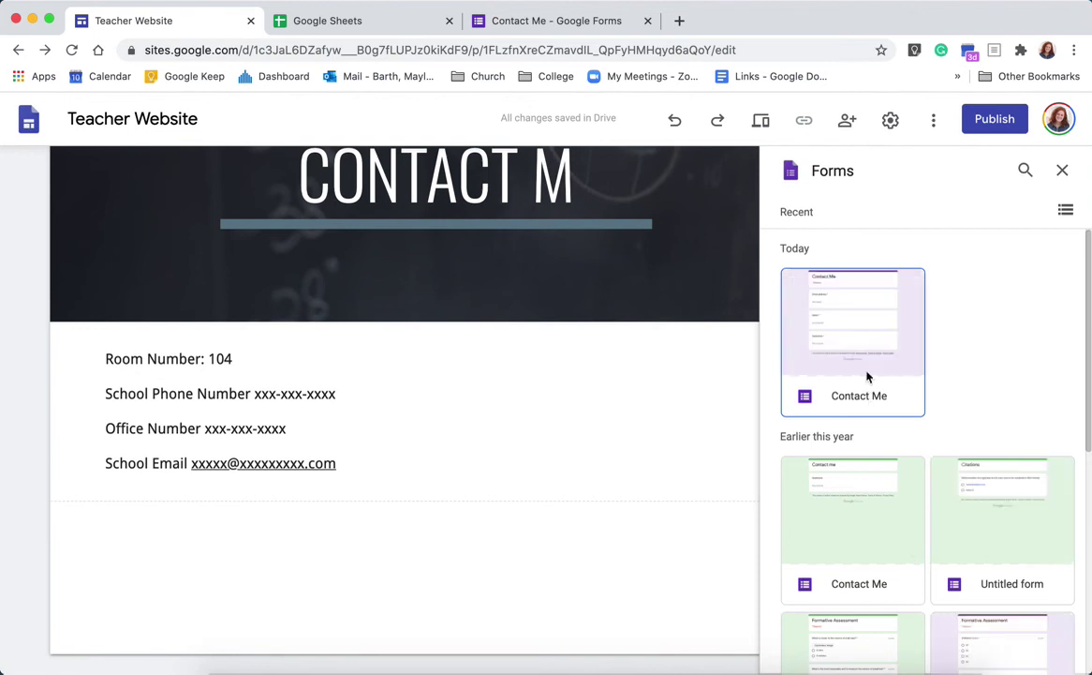
click(866, 377)
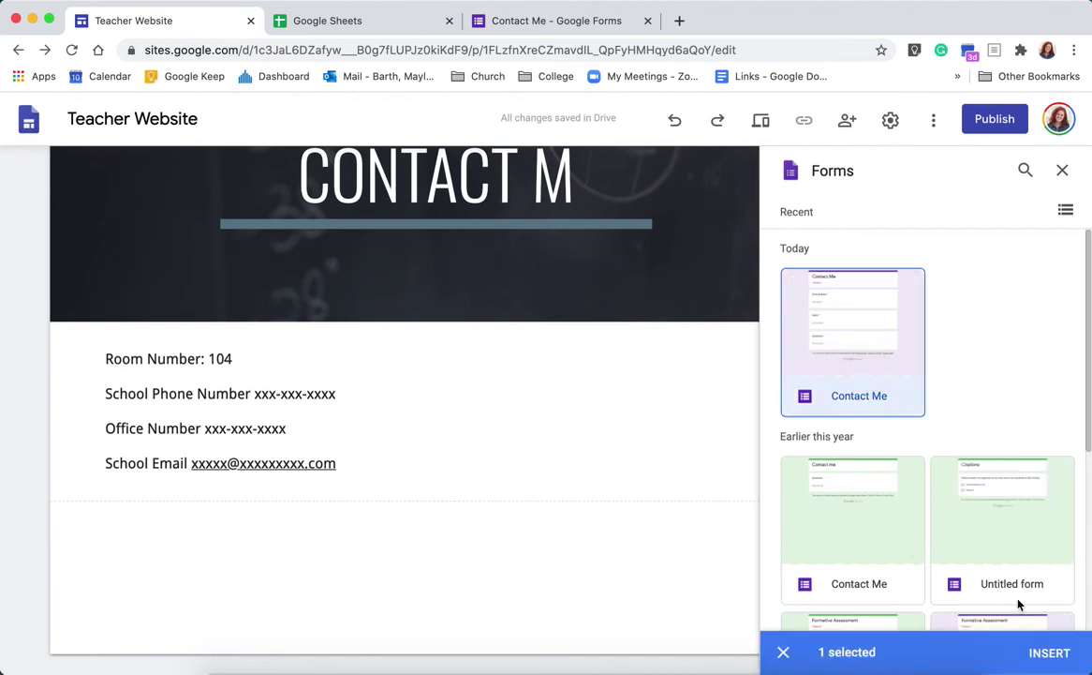
click(1049, 653)
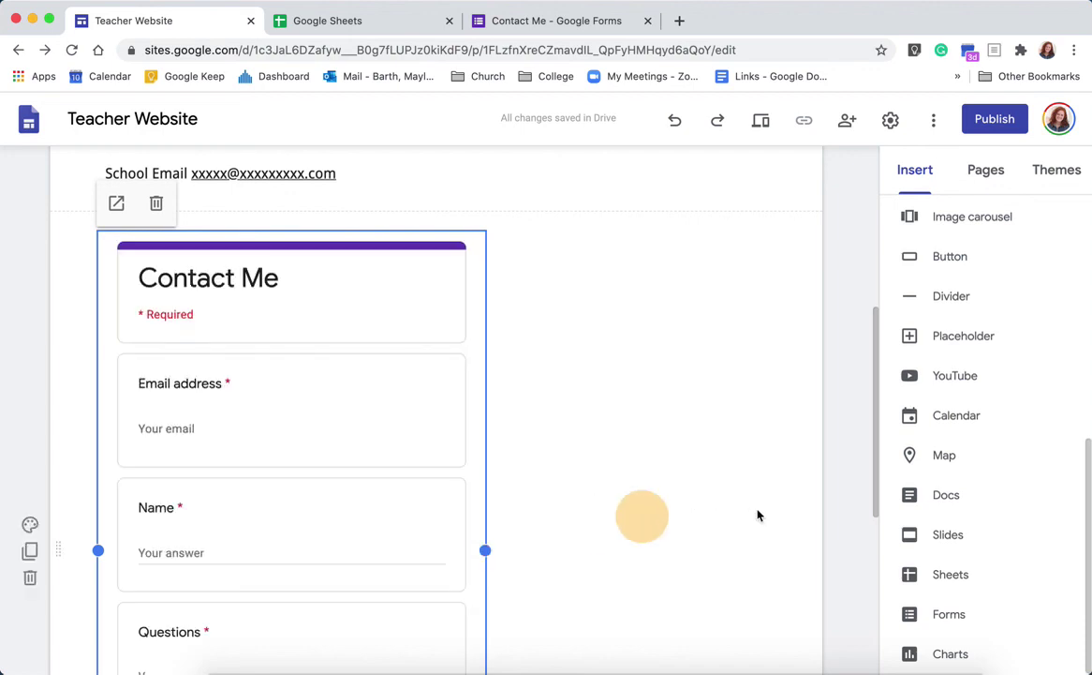
drag(760, 514, 760, 515)
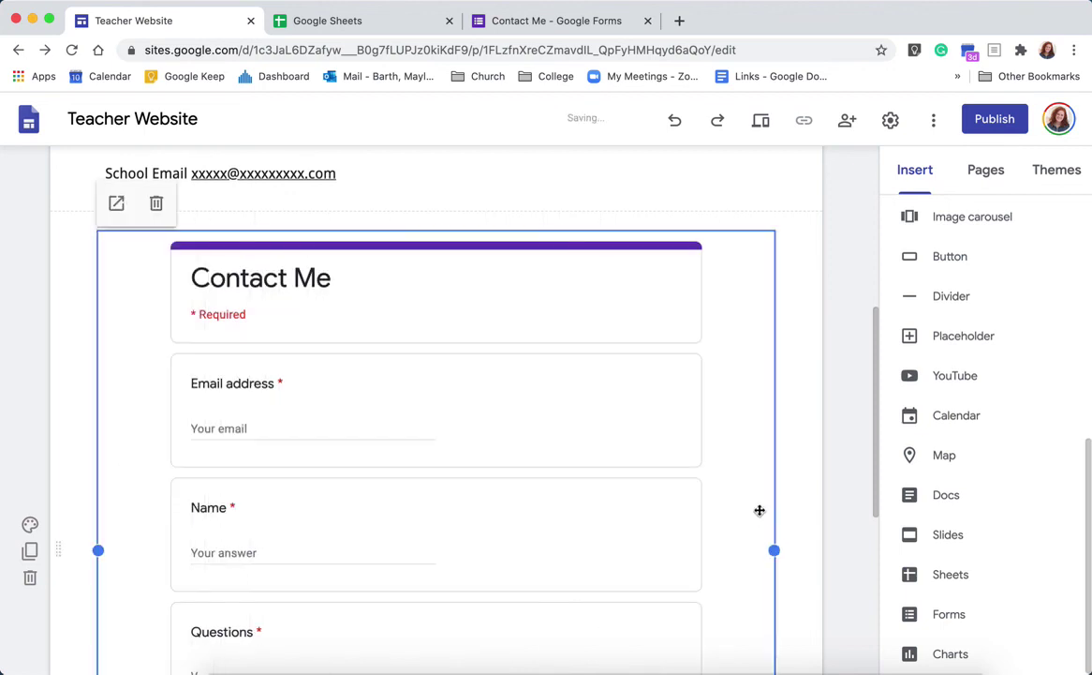
Look over the Contact Me page from its header to the end of the embedded form
scroll(651, 444, down, 4)
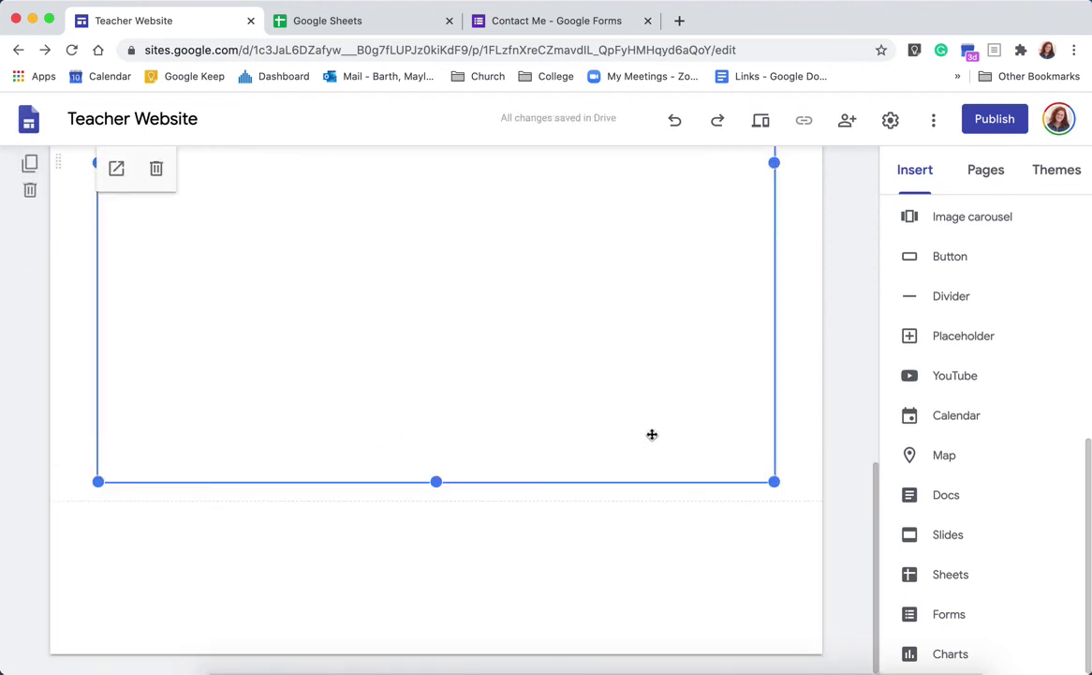
scroll(652, 434, up, 2)
scroll(652, 436, up, 10)
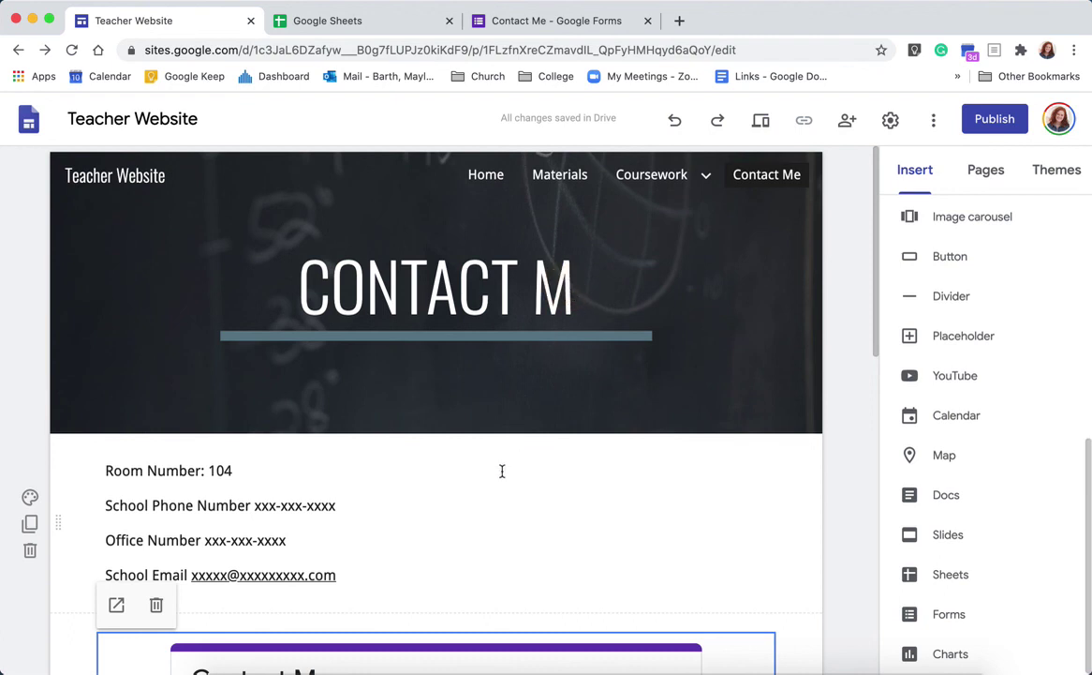
scroll(501, 470, down, 10)
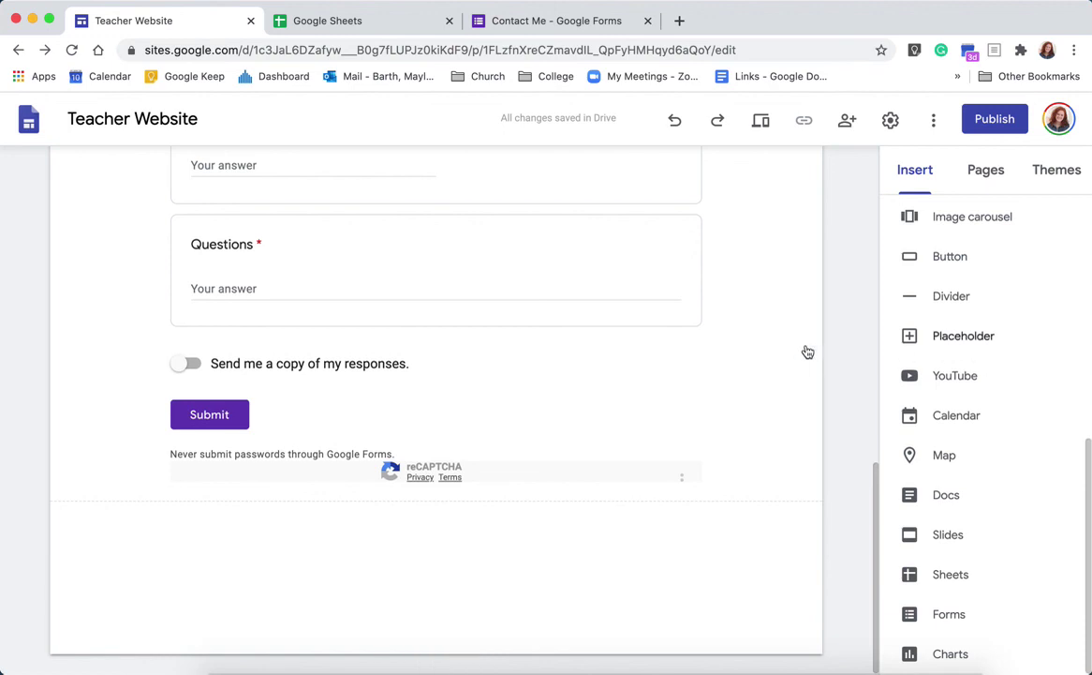
scroll(808, 351, up, 2)
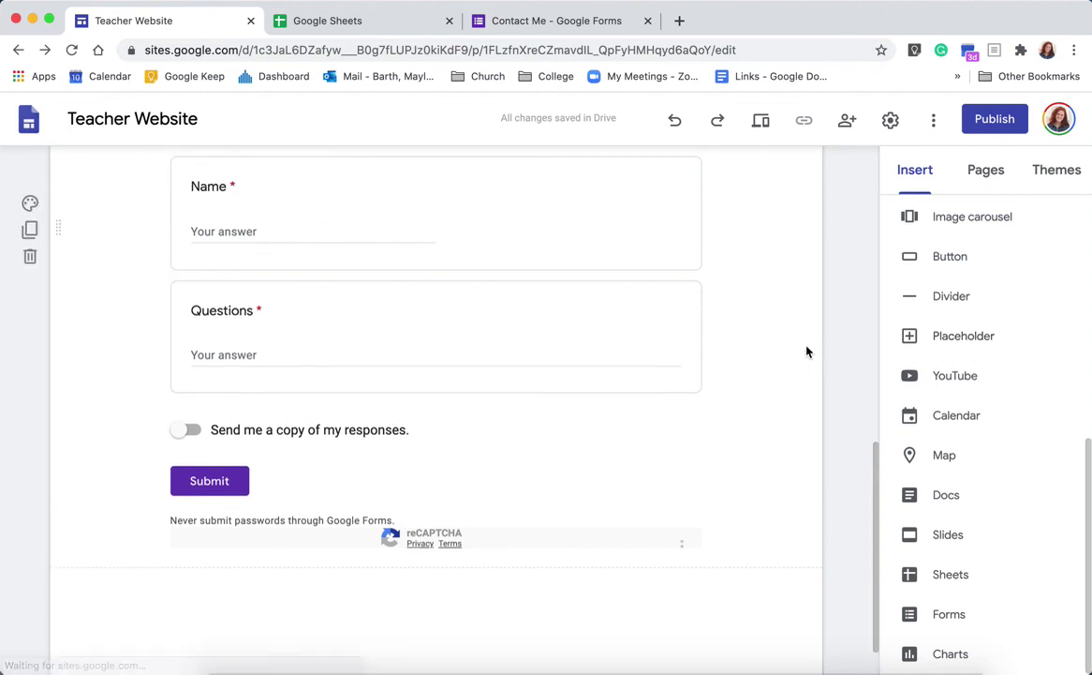
scroll(808, 352, up, 3)
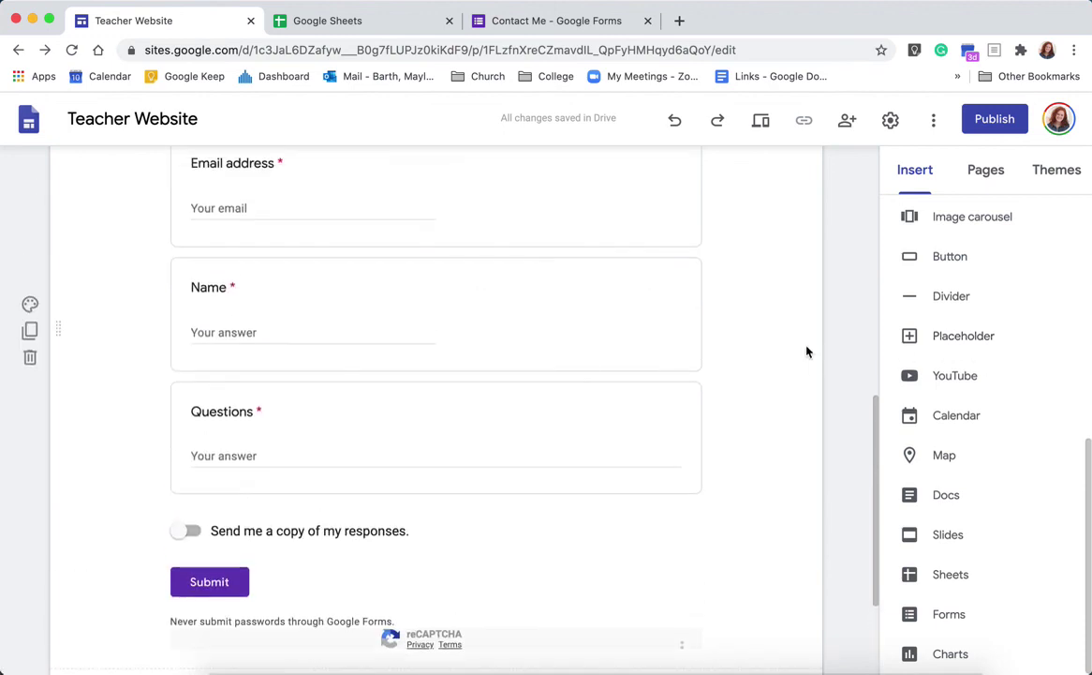